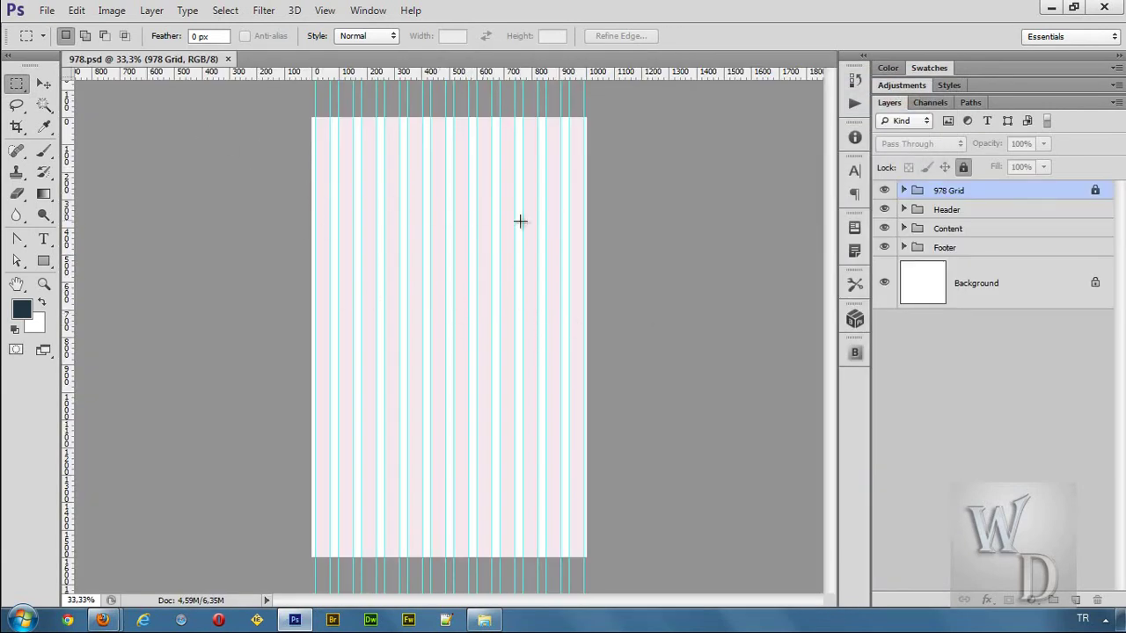
Measure the full width of the 978 grid's columns with a rectangular marquee selection and the Info readout, and deselect.
right_click(16, 83)
left_click(98, 84)
left_click_drag(315, 173, 580, 339)
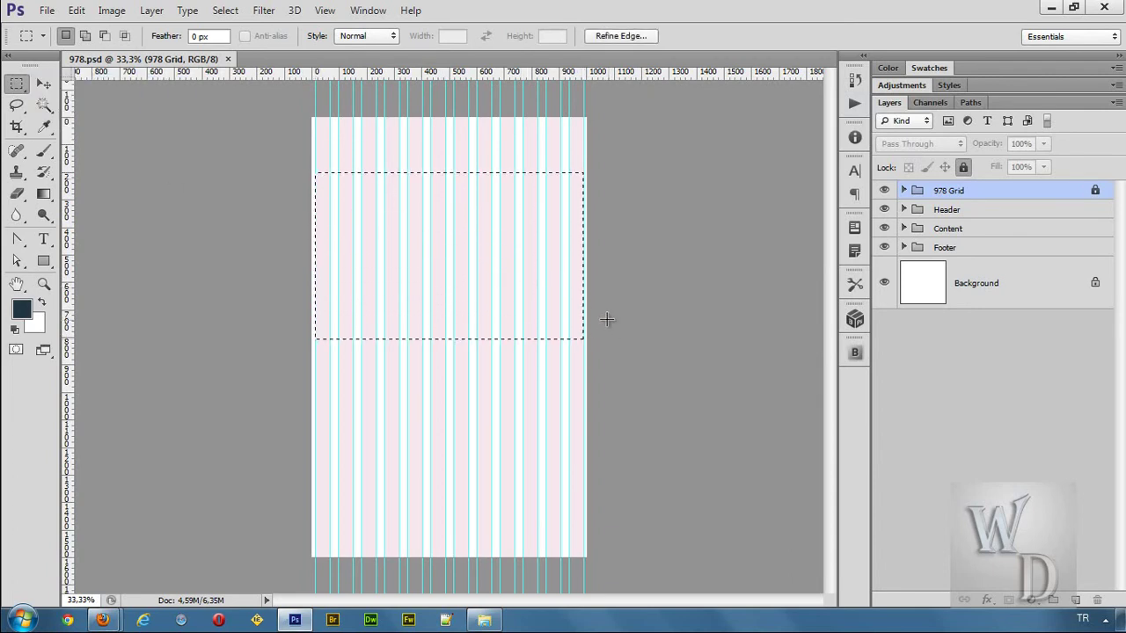
key("F8")
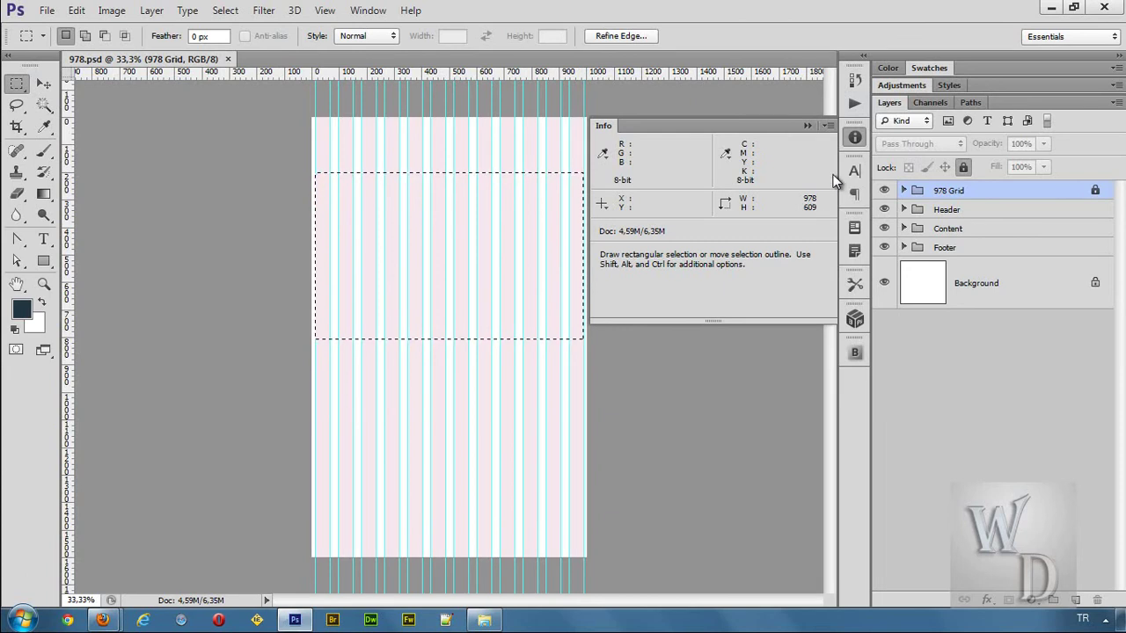
left_click(854, 138)
key("ctrl+d")
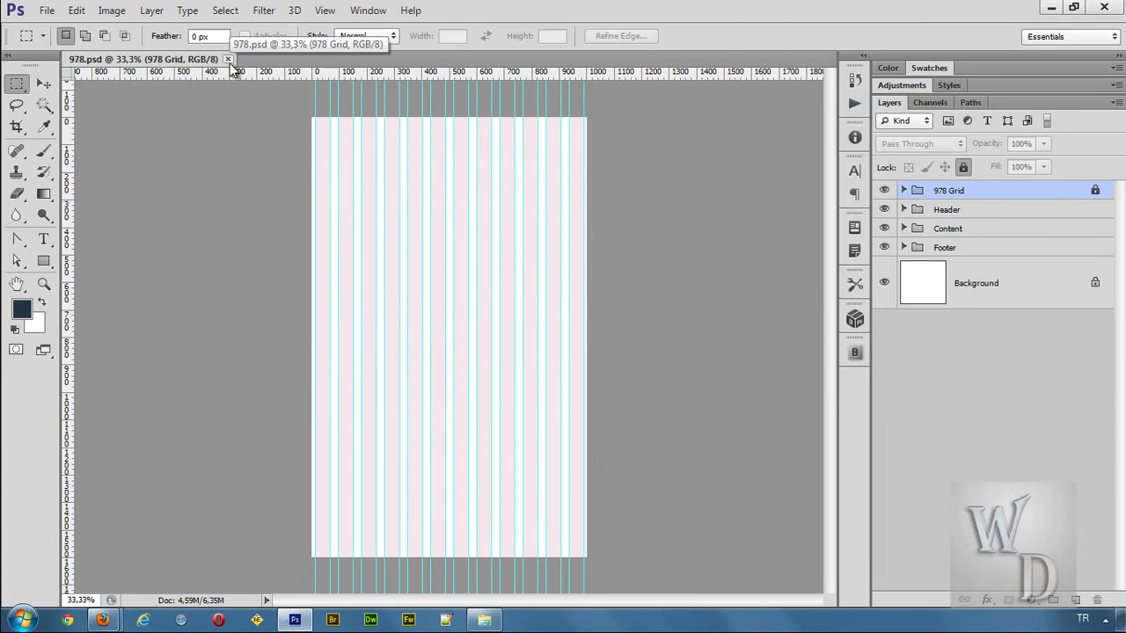
Close the 978.psd document and start a new document with its width set to 978 pixels.
left_click(228, 60)
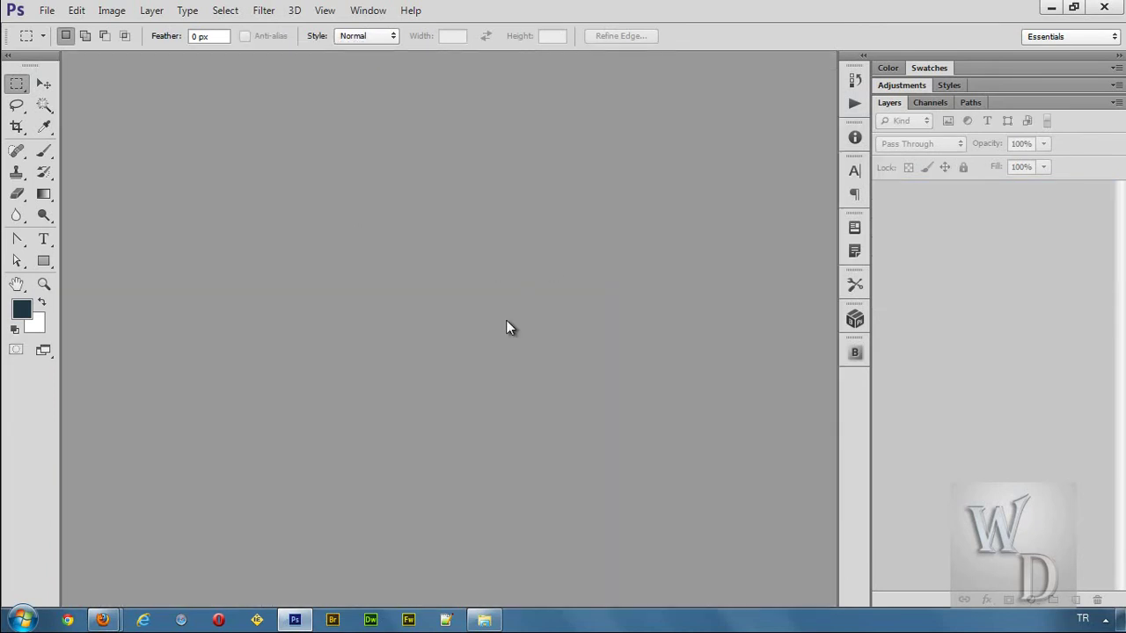
left_click(46, 9)
left_click(55, 30)
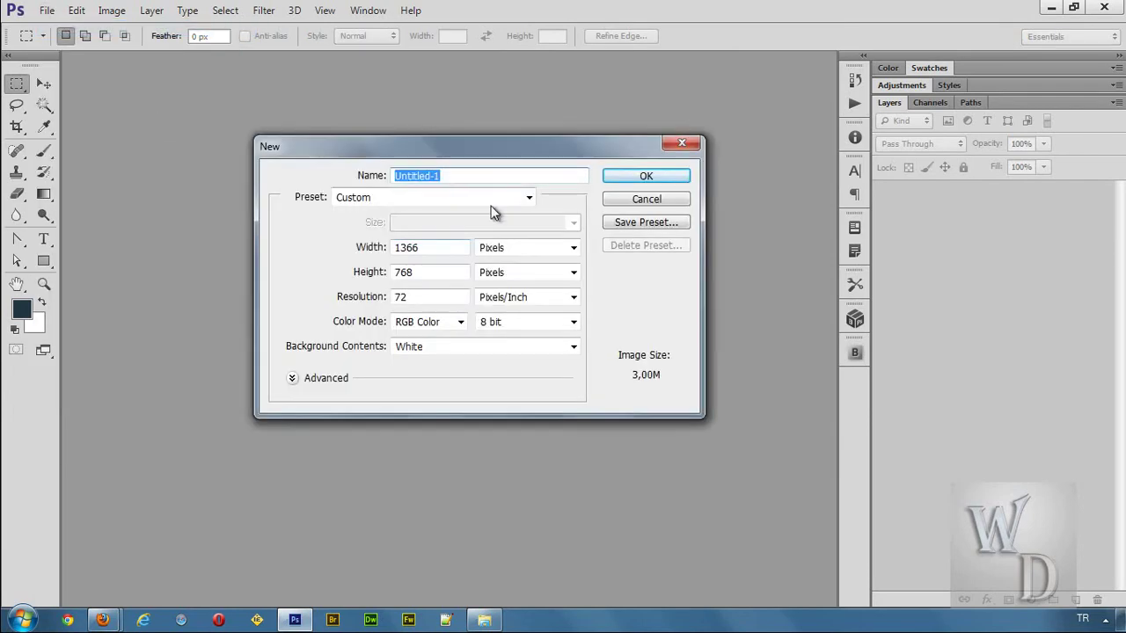
left_click_drag(564, 145, 602, 124)
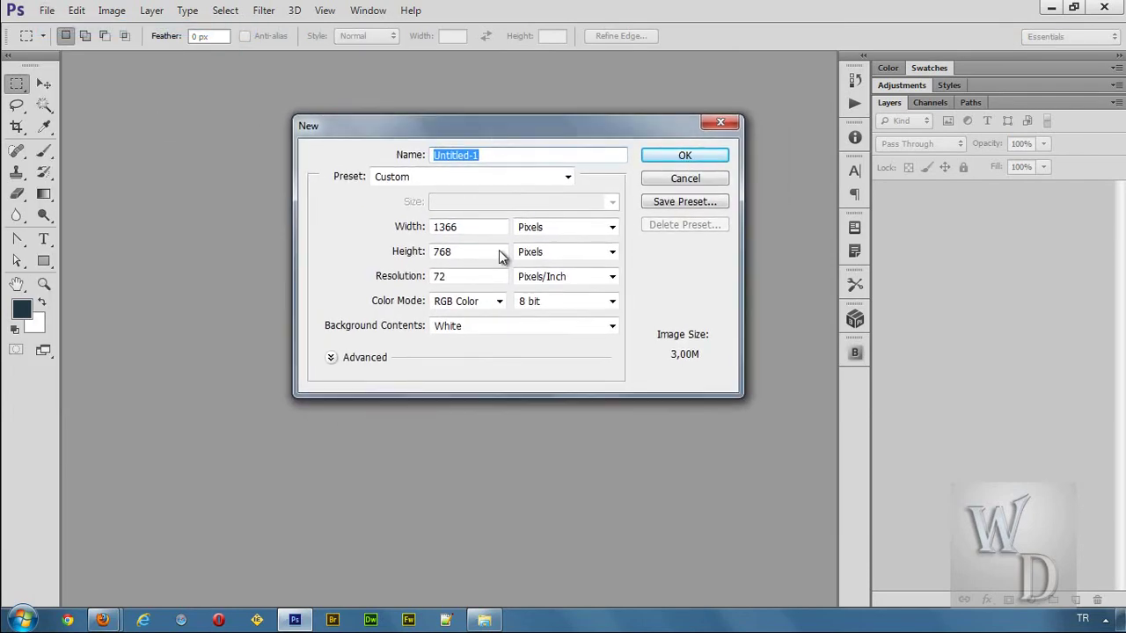
left_click(417, 227)
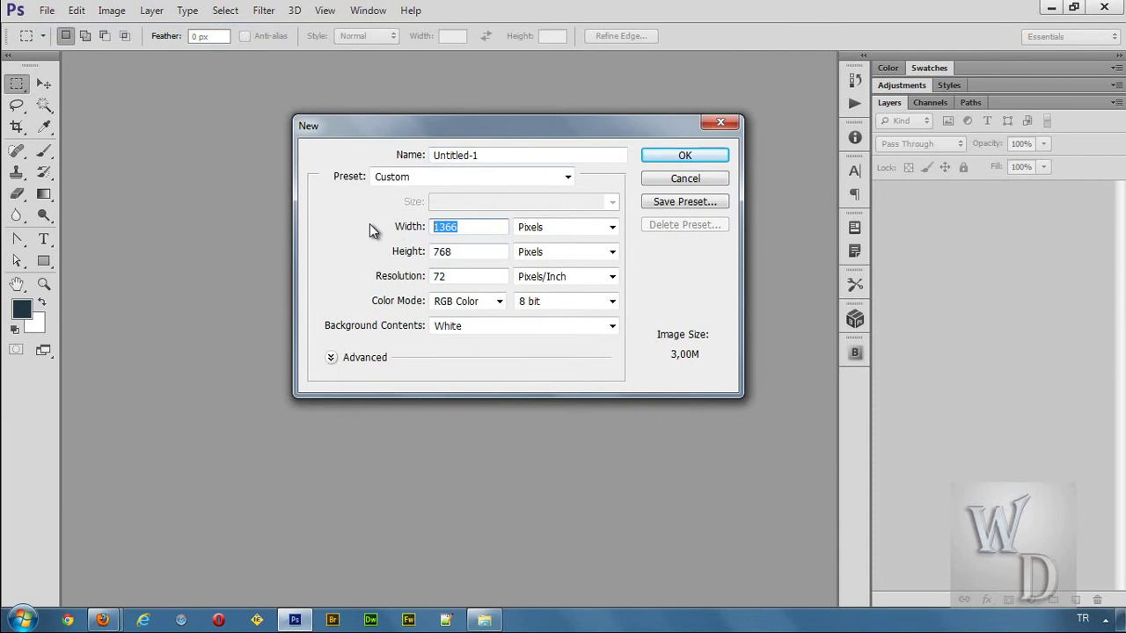
type("1200")
left_click_drag(472, 224, 314, 246)
type("978")
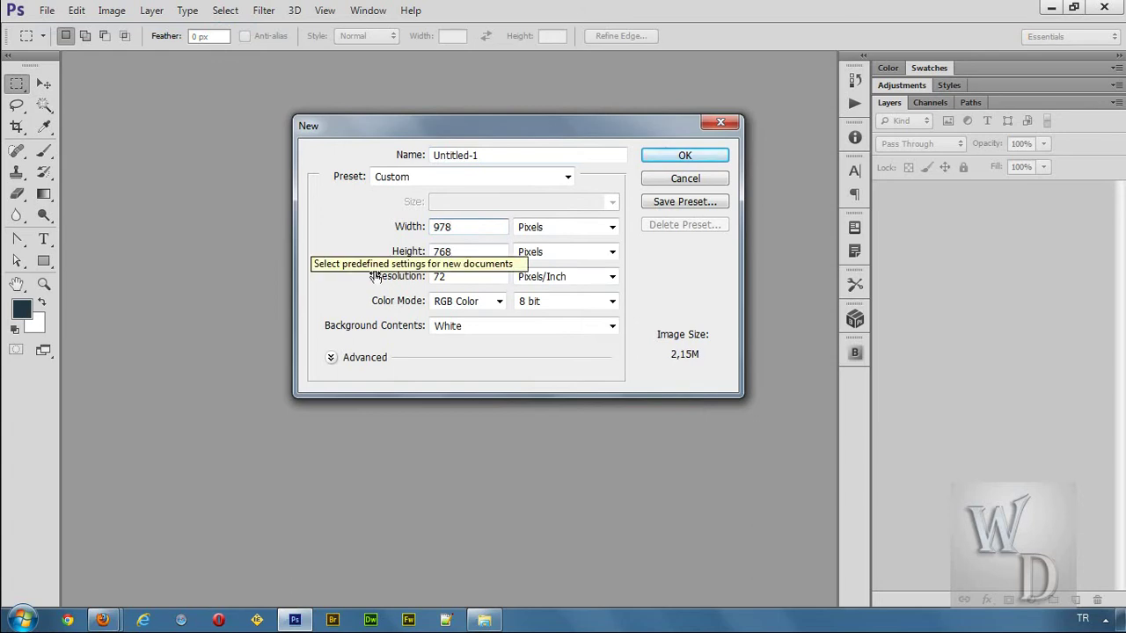
left_click(570, 230)
left_click(545, 244)
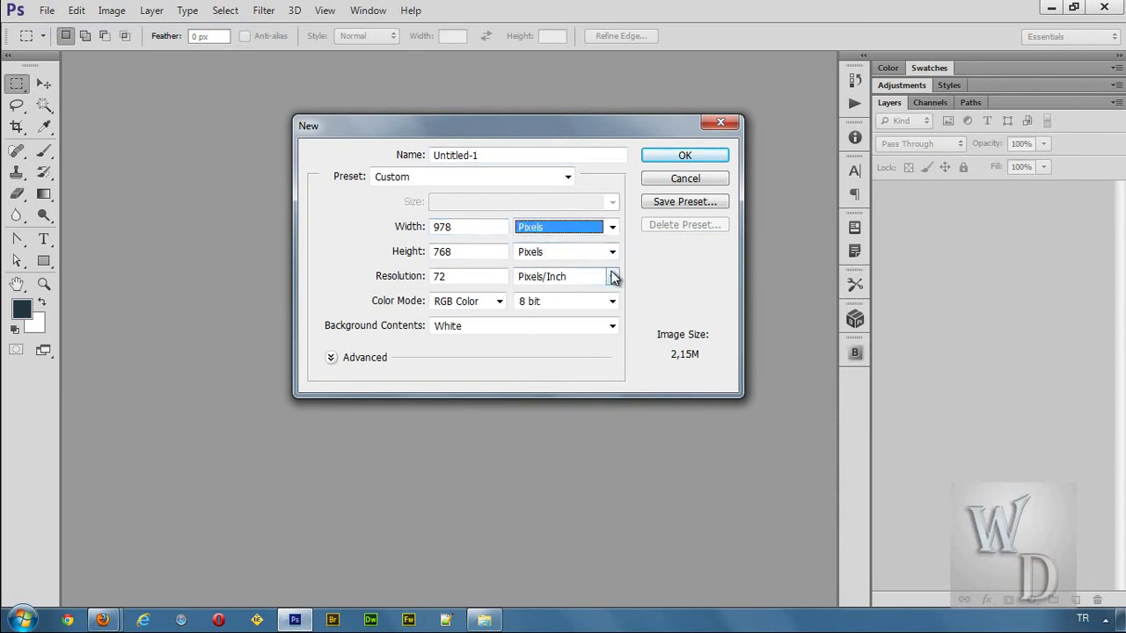
Set the new document's height to 1200 pixels with white background contents and the sRGB IEC61966-2.1 color profile, and create it.
double_click(477, 251)
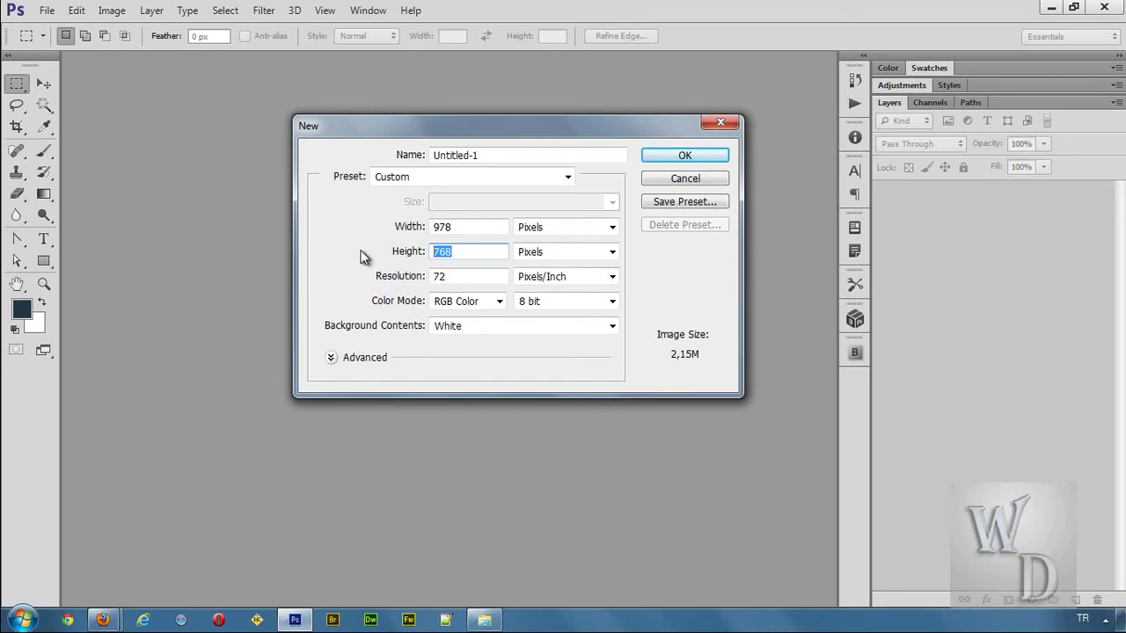
type("1200")
key("Tab")
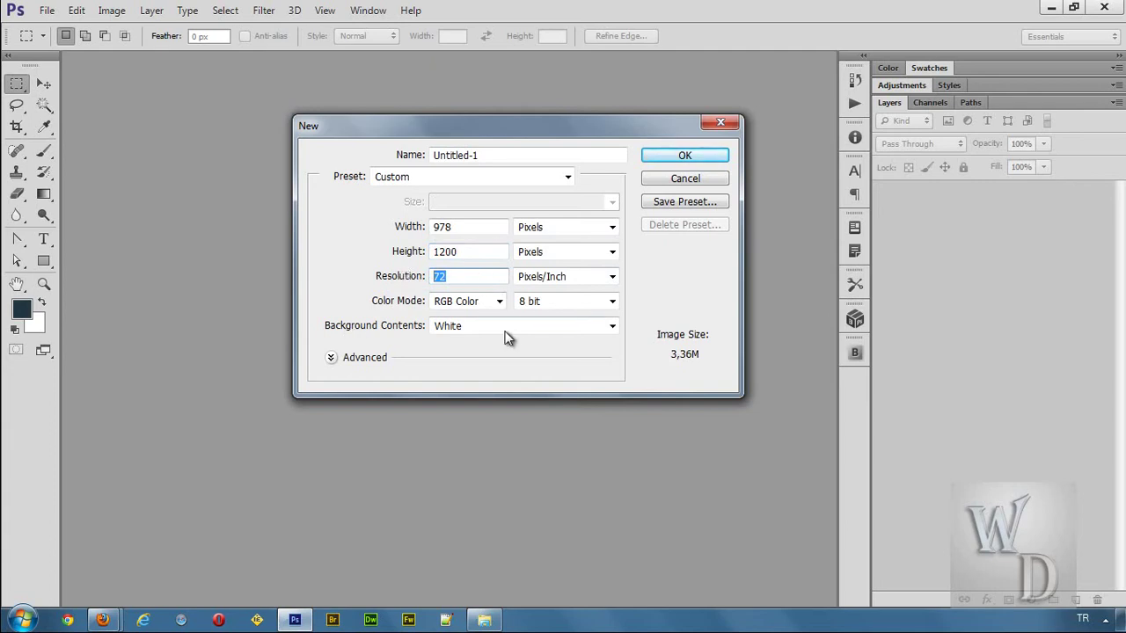
left_click(508, 327)
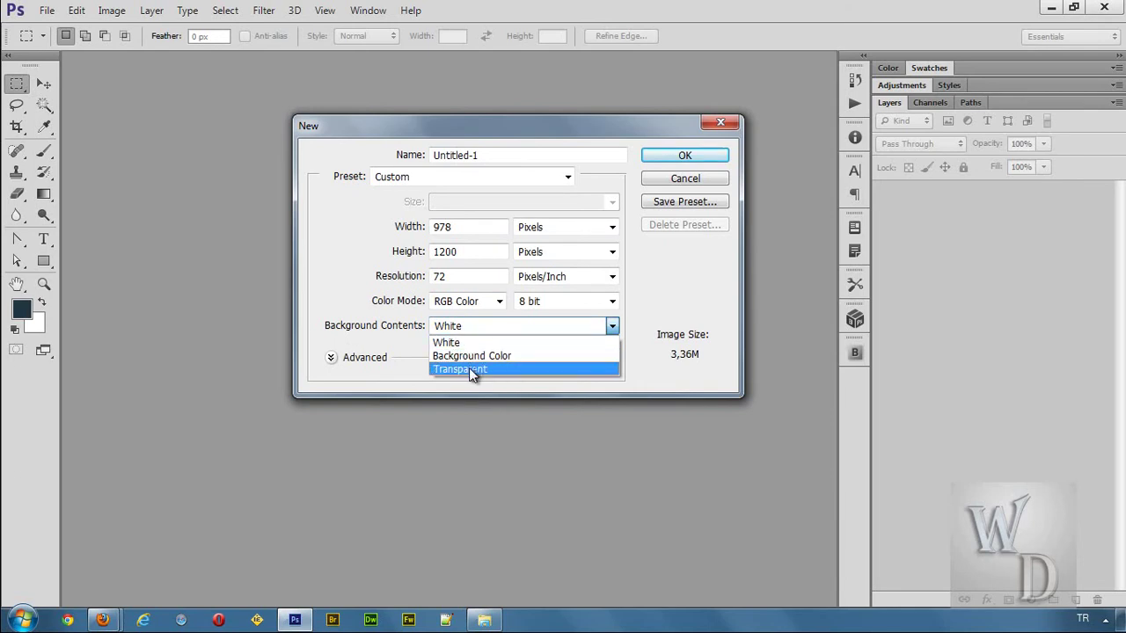
left_click(462, 343)
left_click(330, 358)
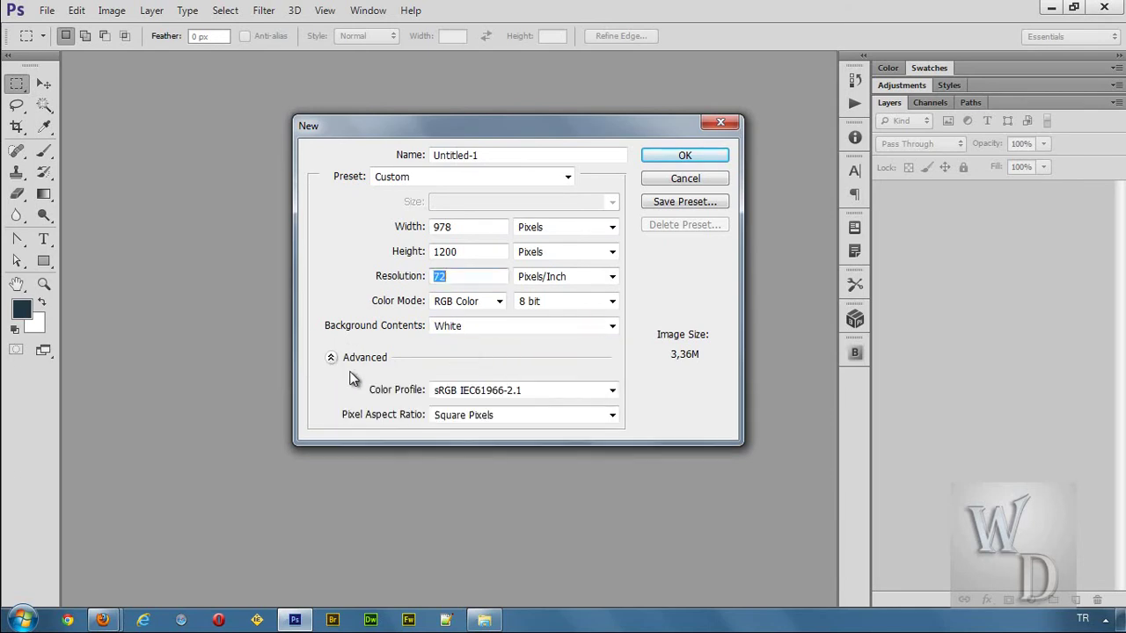
left_click(482, 399)
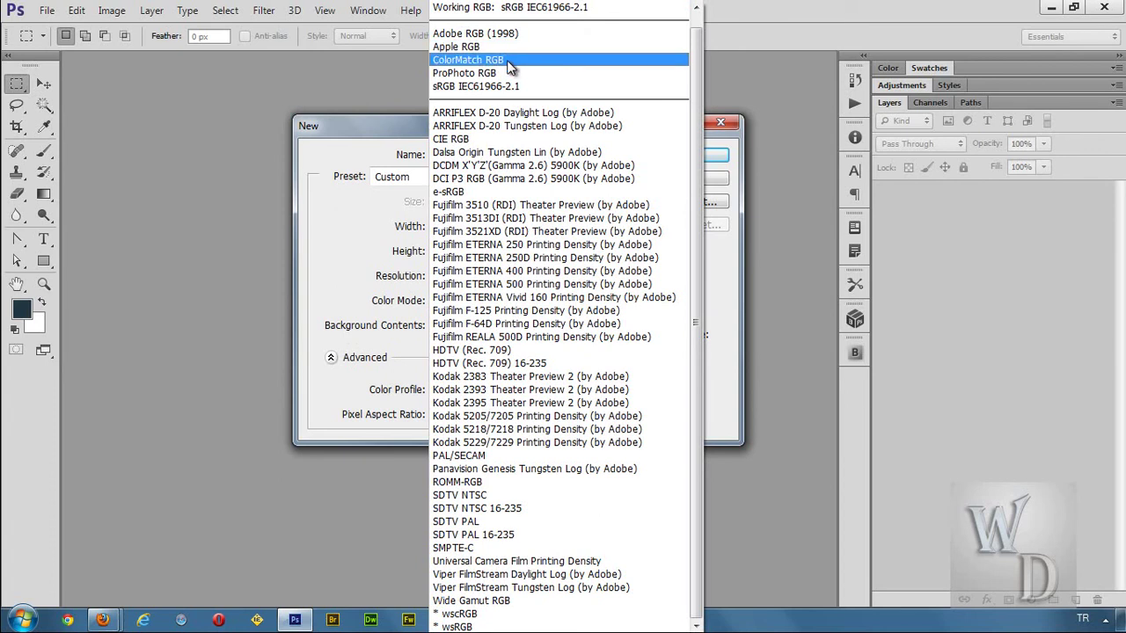
left_click(472, 88)
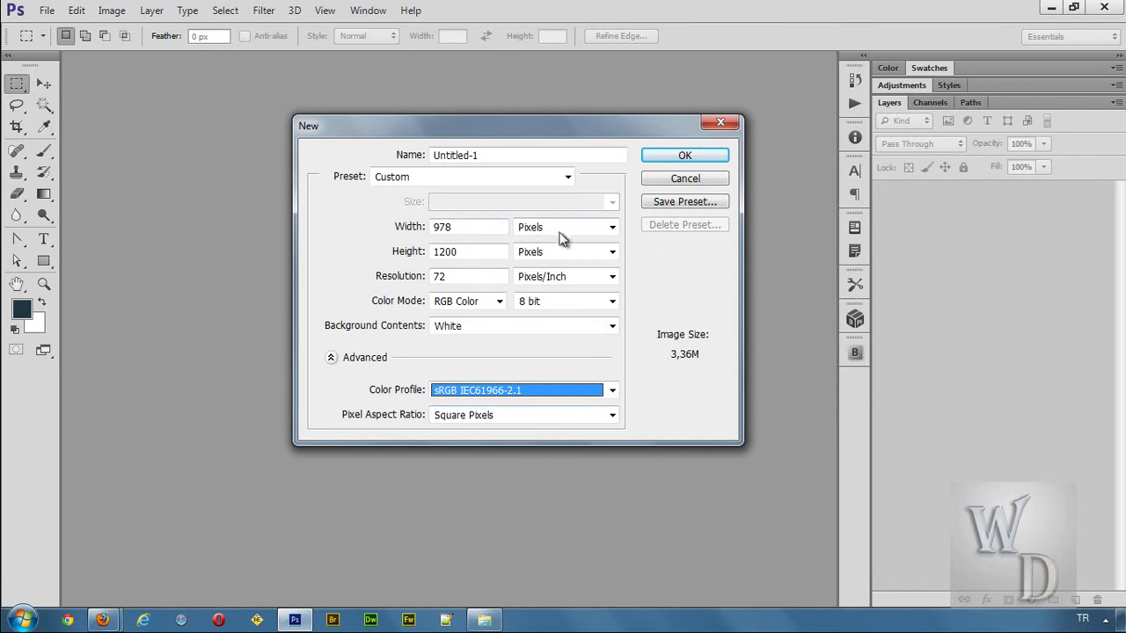
left_click(661, 156)
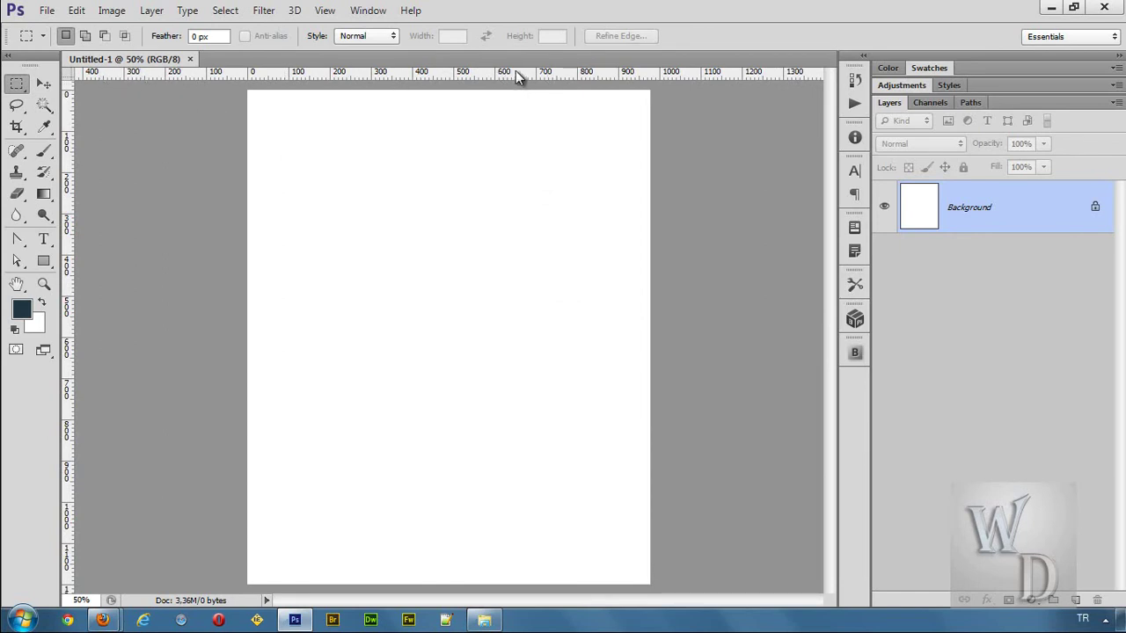
Examine the General preferences, including the scroll wheel zoom option, cancel them, and test scroll wheel zooming on the canvas.
left_click(76, 11)
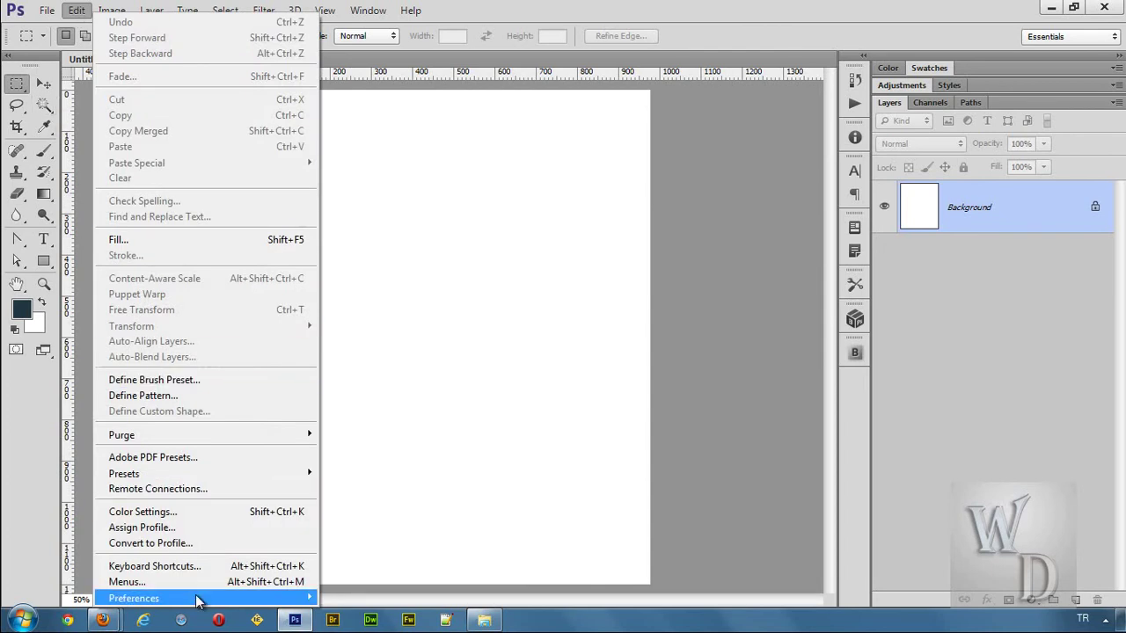
mouse_move(202, 599)
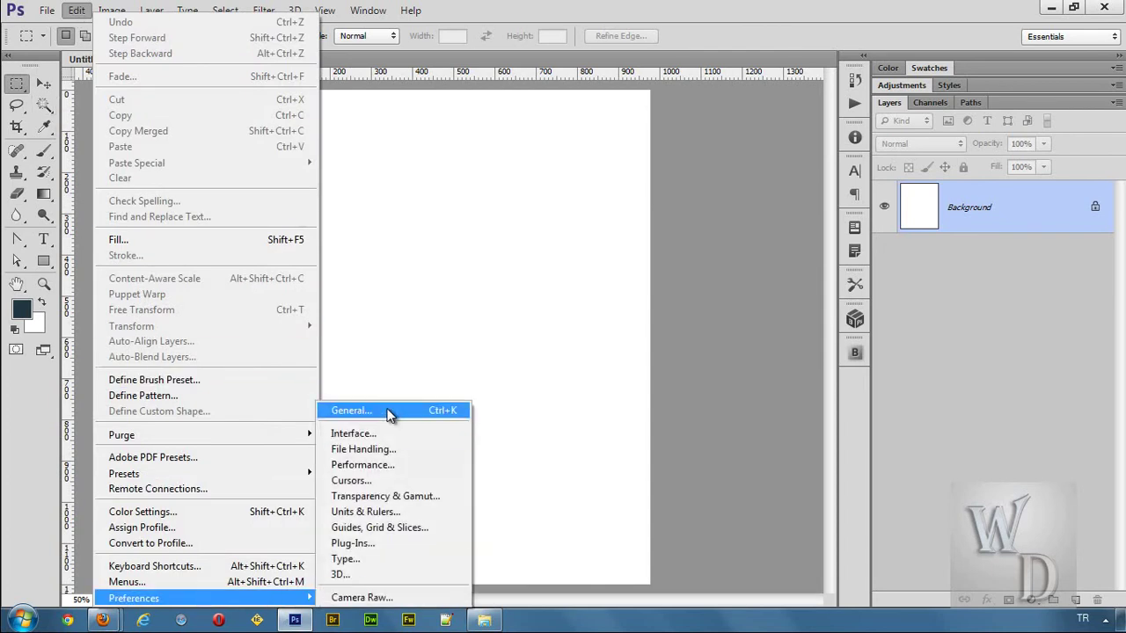
left_click(685, 403)
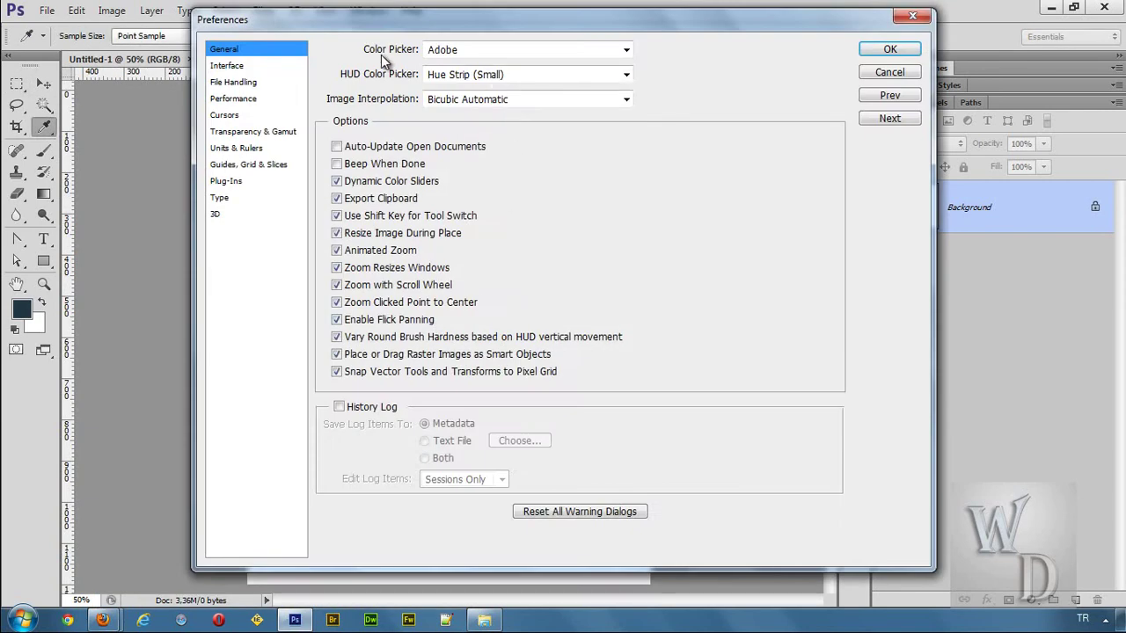
left_click_drag(384, 26, 306, 52)
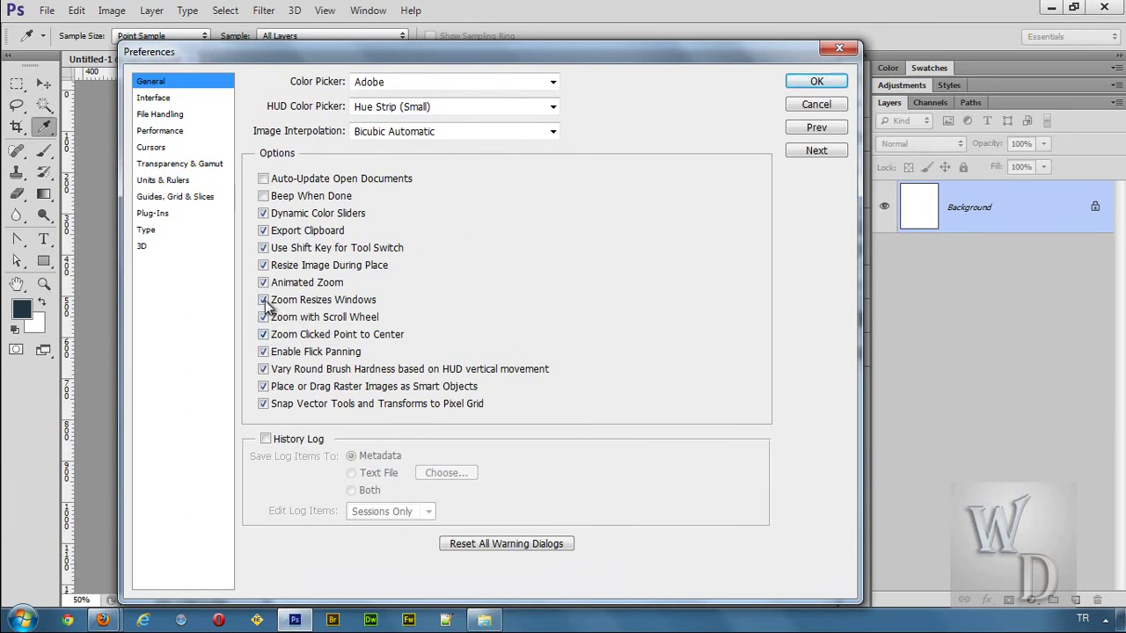
left_click(817, 105)
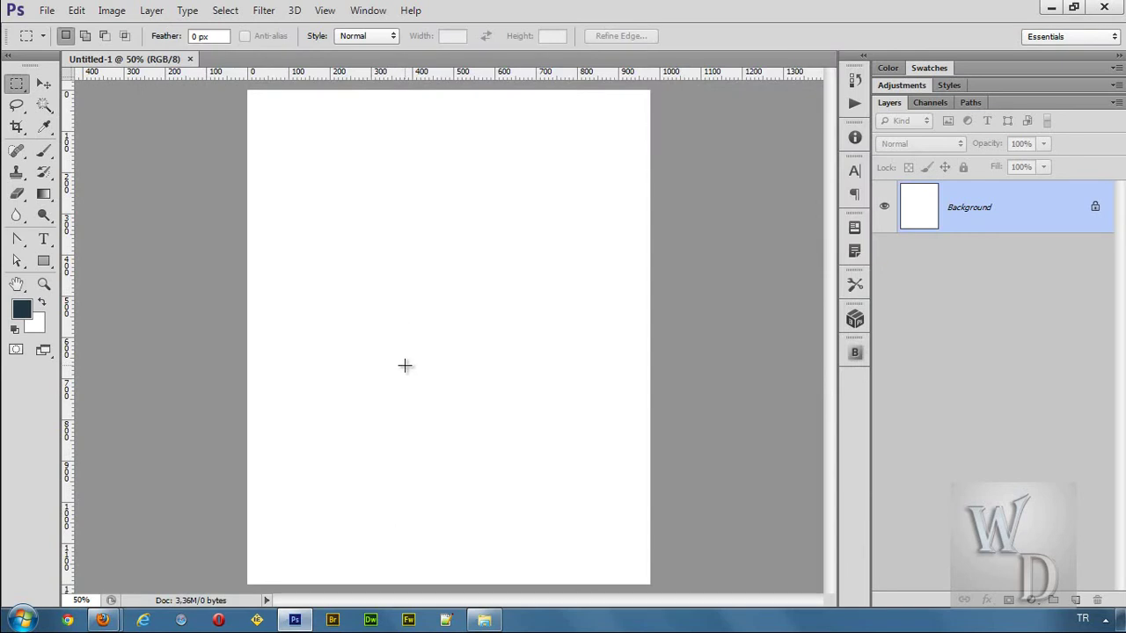
scroll(369, 361, "up", 3)
scroll(369, 360, "down", 5)
scroll(369, 361, "up", 3)
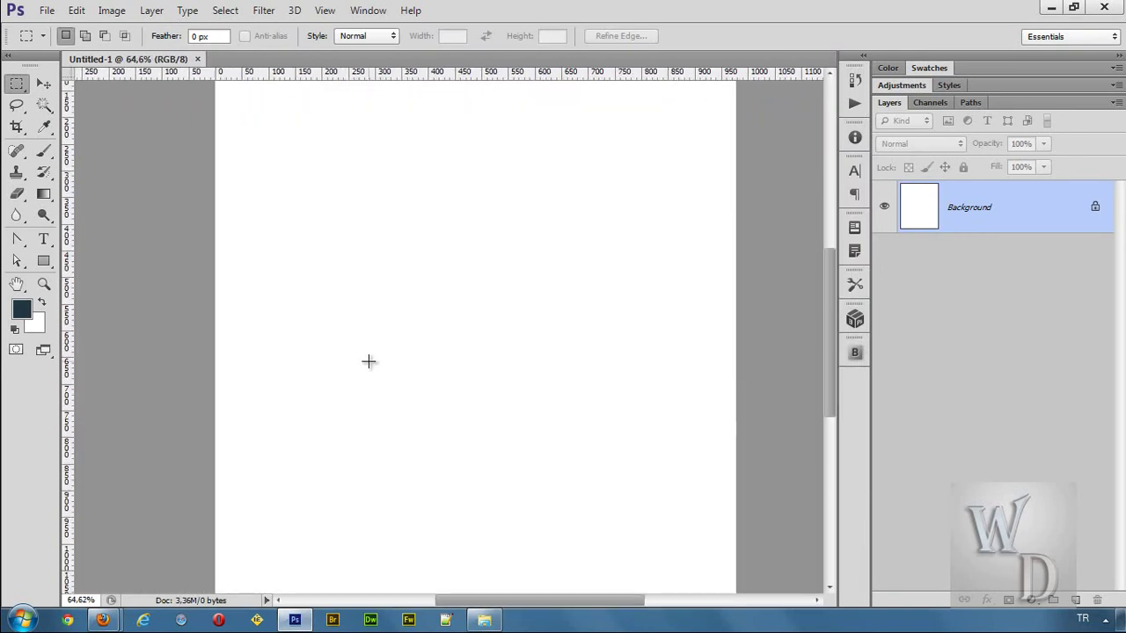
Examine the ruler and type units in the Units & Rulers preferences, cancel, and activate the Type tool to check its size unit.
key("i")
key("ctrl+k")
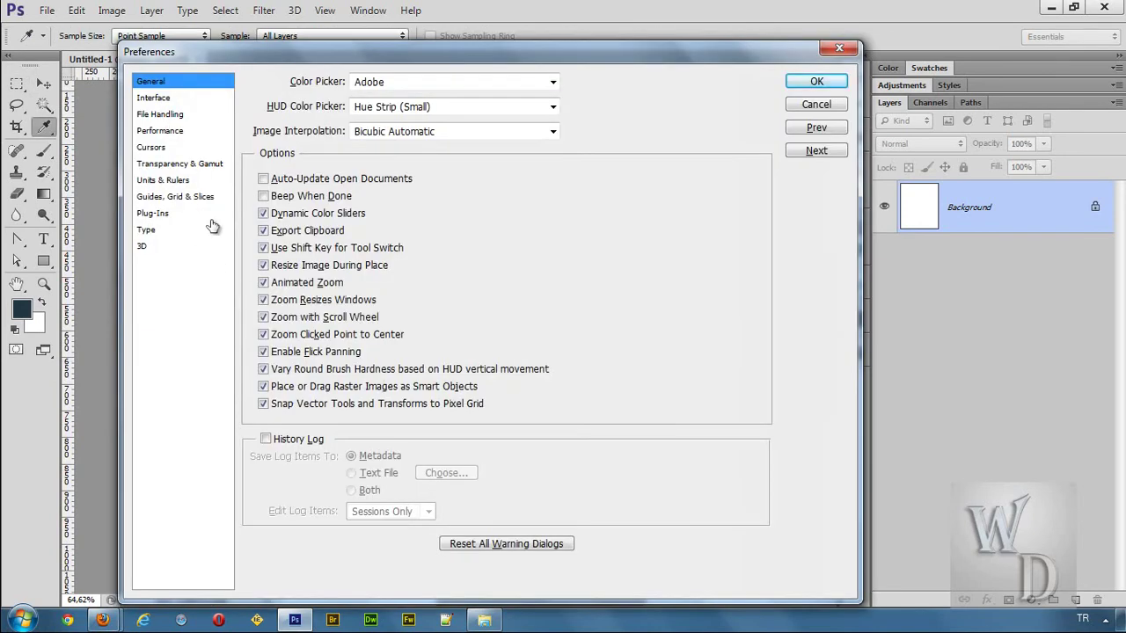
left_click(164, 179)
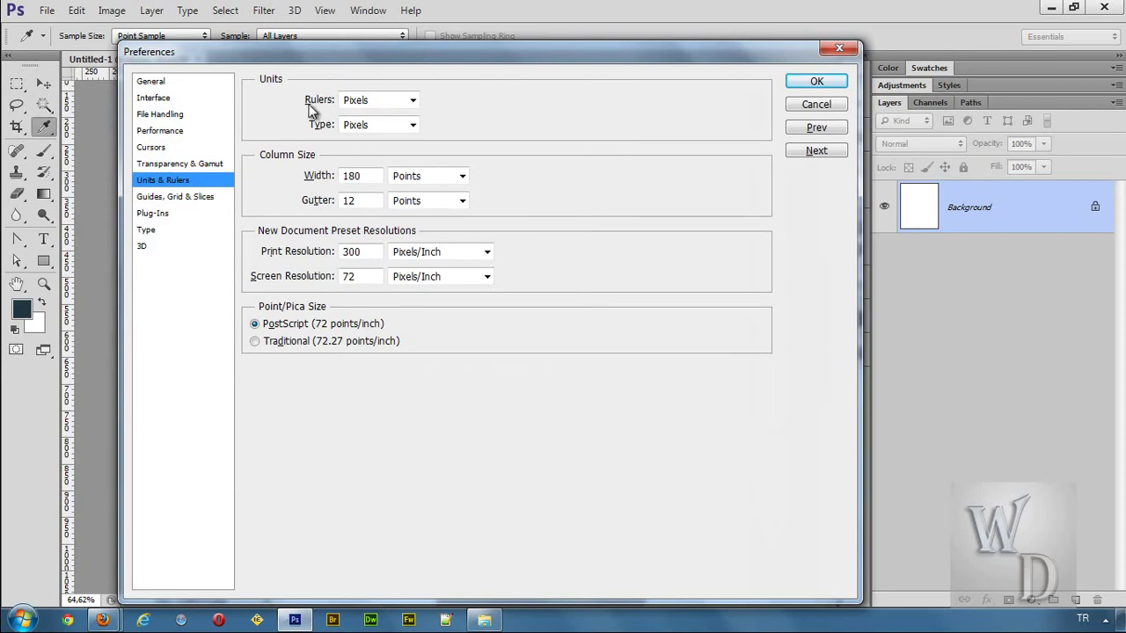
left_click_drag(358, 61, 349, 131)
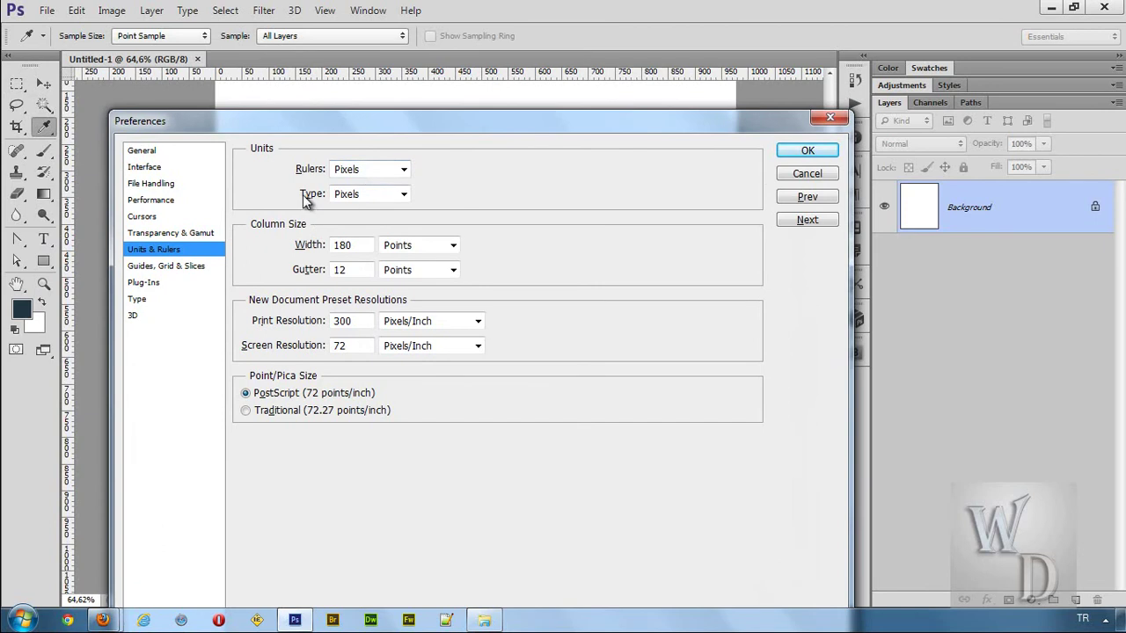
left_click(806, 179)
left_click(43, 238)
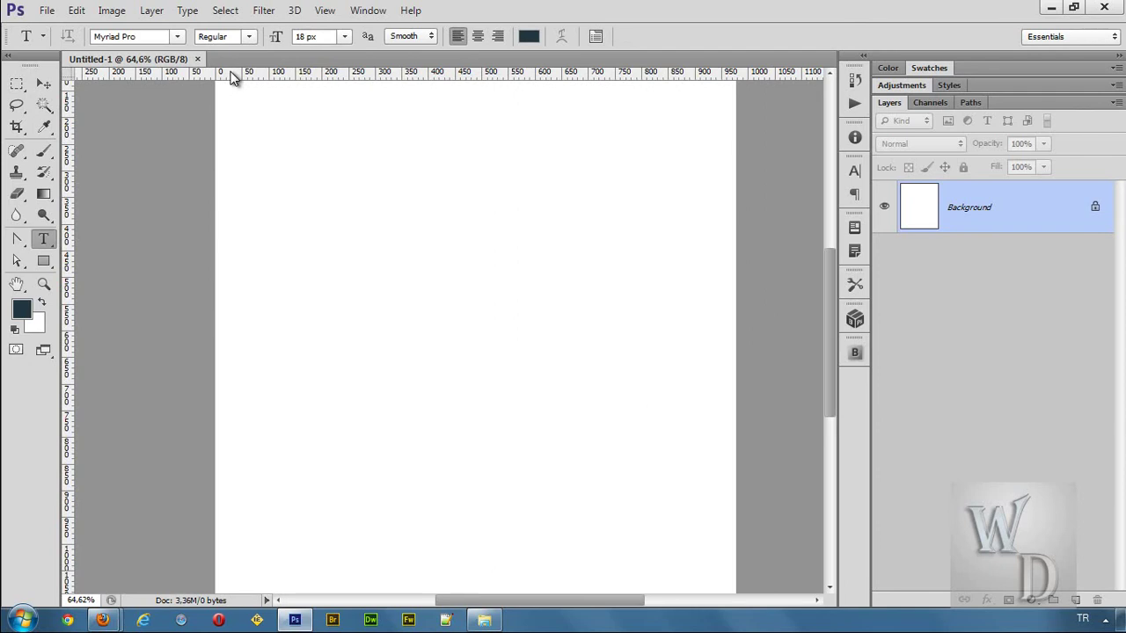
Review the available type units in the Units & Rulers preferences, close them without applying changes, and return to the Type tool.
key("i")
key("ctrl+k")
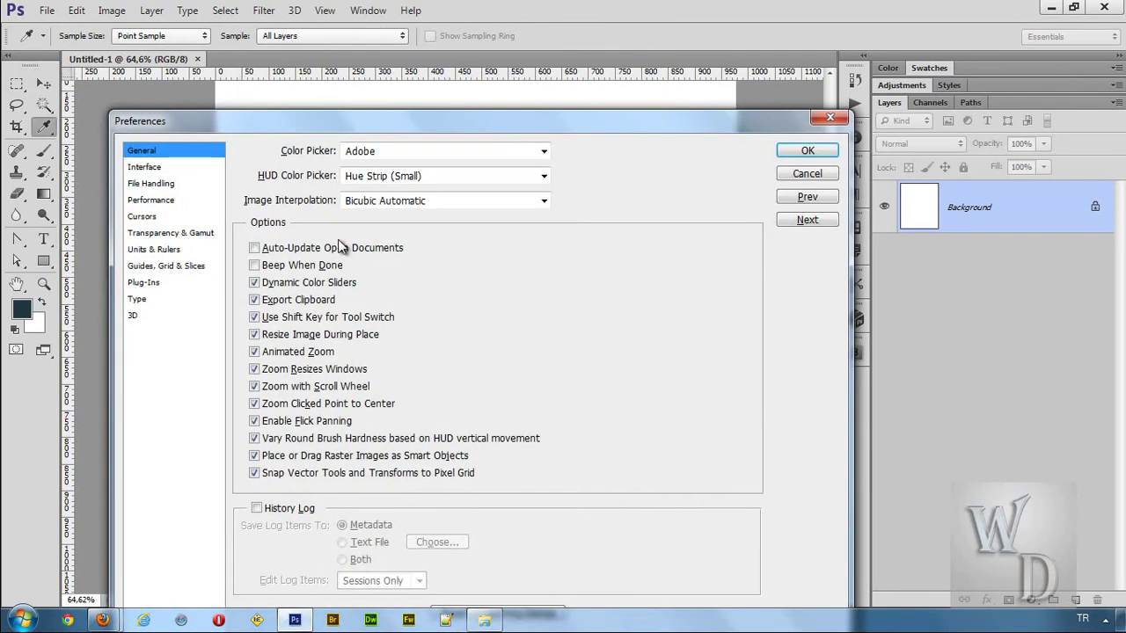
left_click(154, 249)
left_click(403, 194)
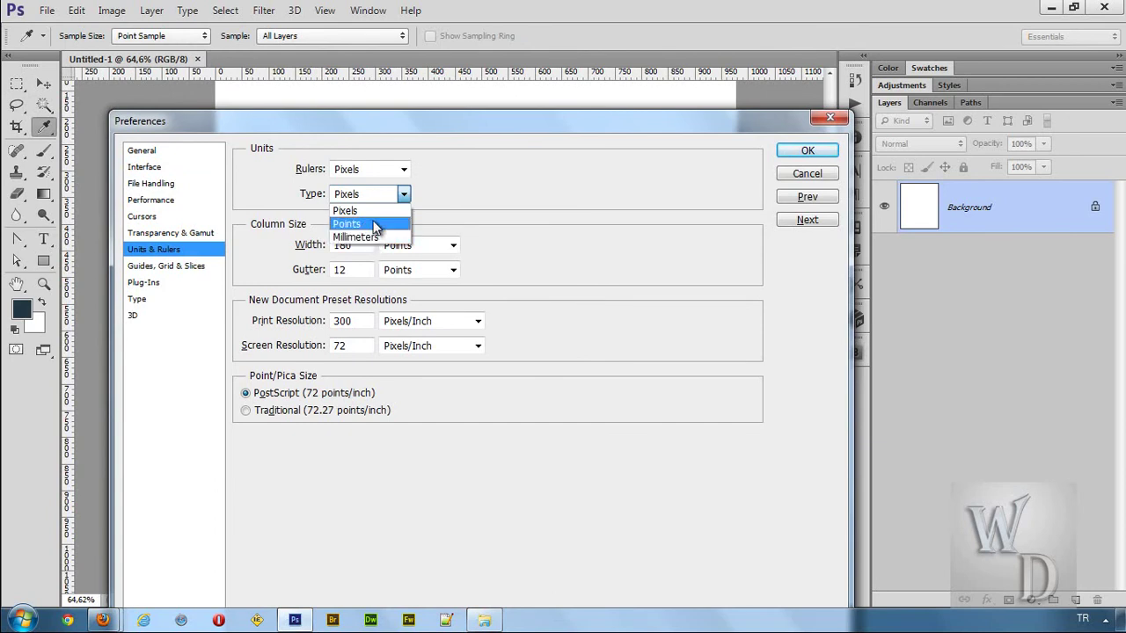
left_click(561, 211)
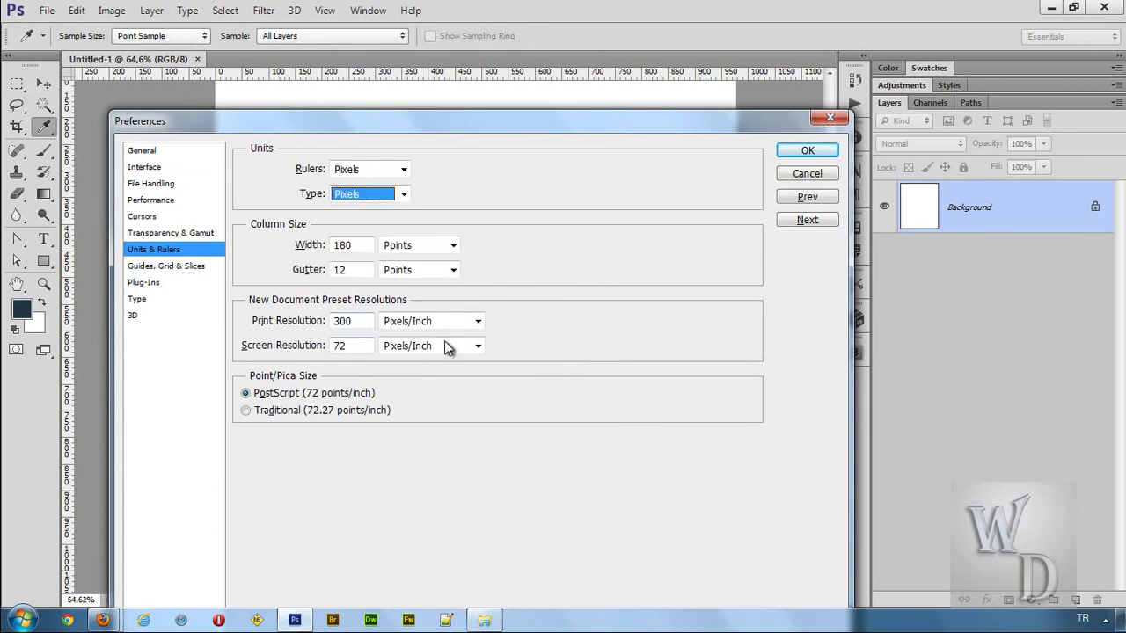
left_click(800, 177)
key("t")
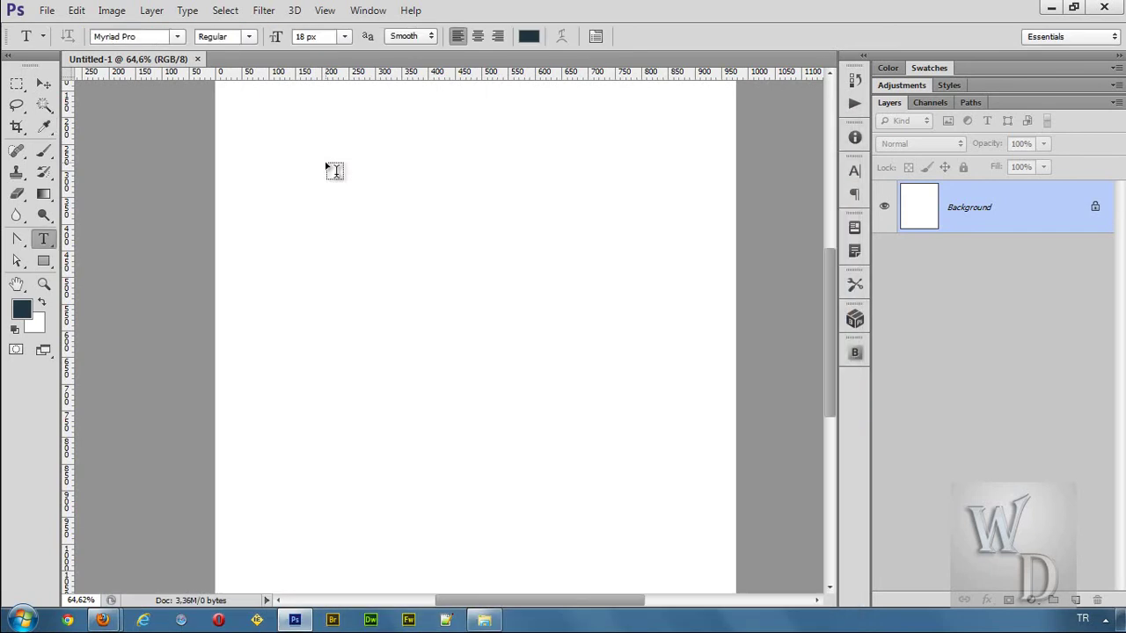
Try centimeters, inches, millimeters and points as the ruler units, and return the rulers to pixels.
right_click(290, 74)
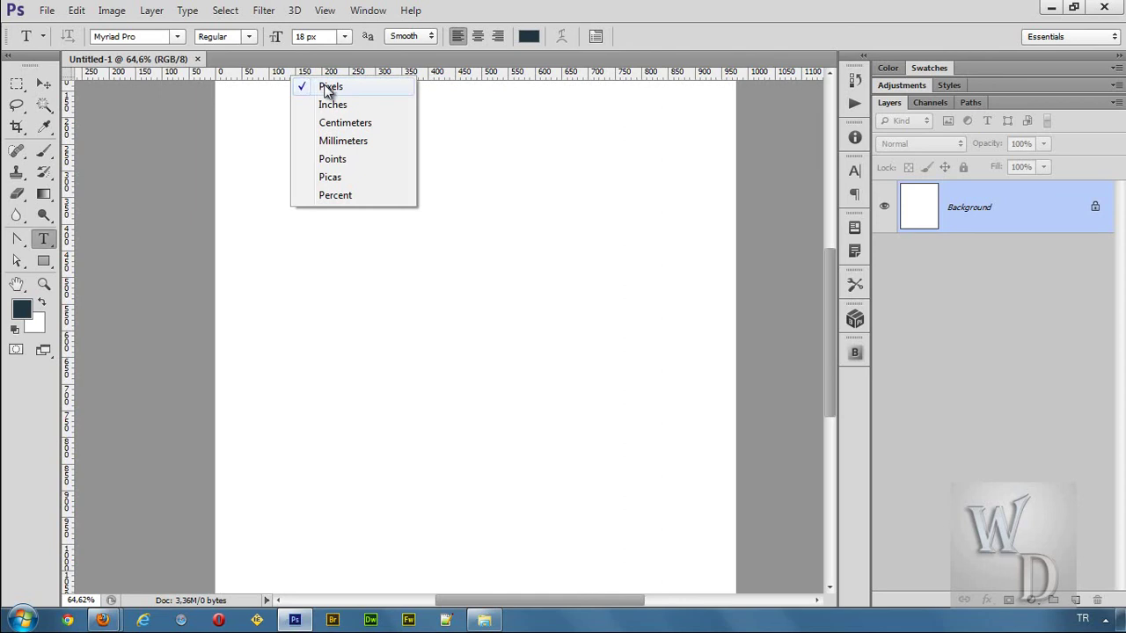
left_click(362, 123)
right_click(320, 72)
left_click(362, 102)
right_click(337, 75)
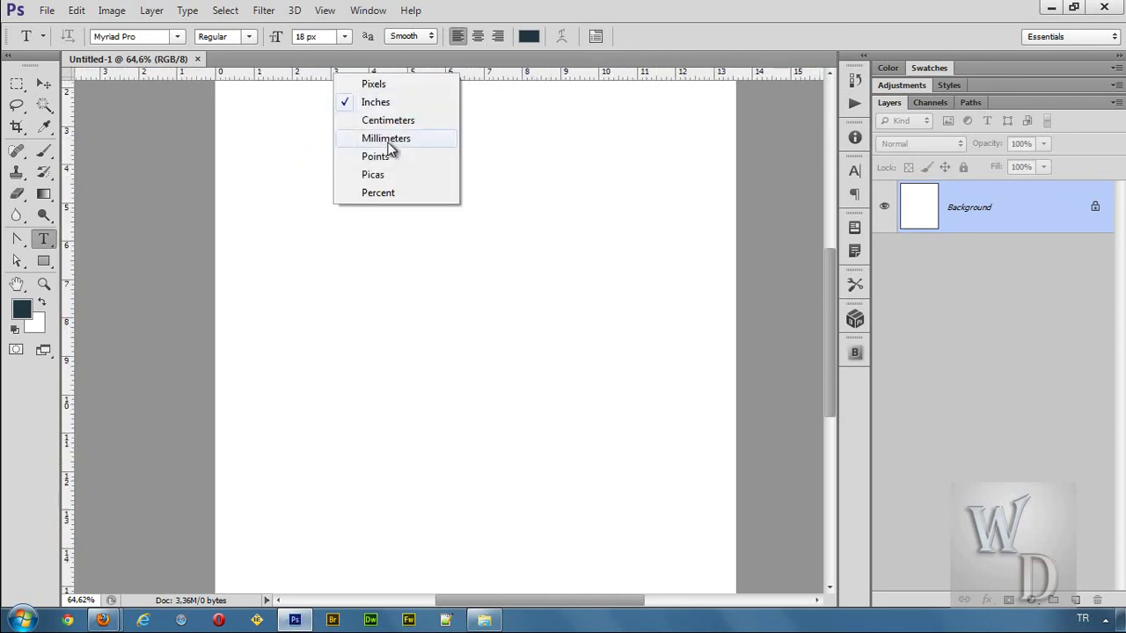
left_click(373, 137)
right_click(343, 75)
left_click(400, 167)
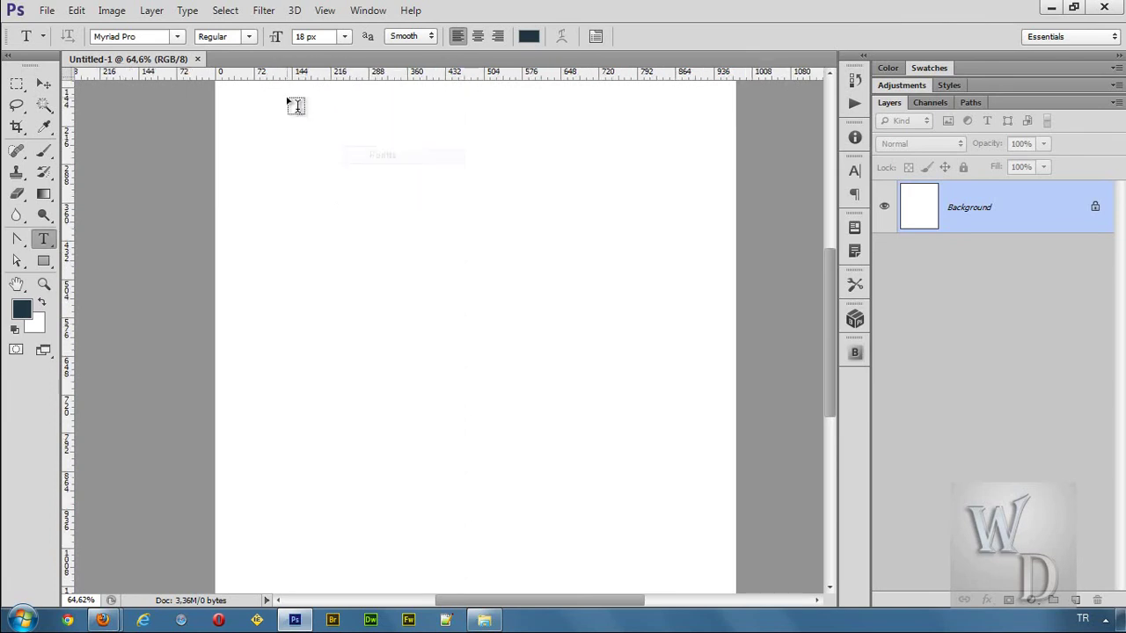
right_click(392, 75)
left_click(440, 81)
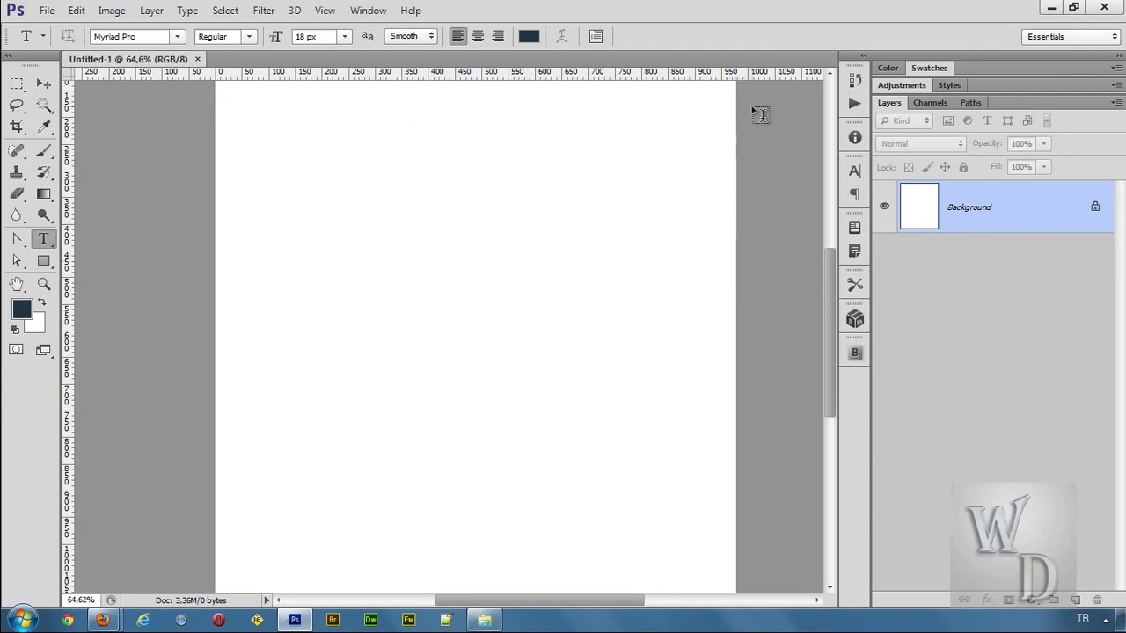
Check the document's pixel dimensions in the Image Size settings and cancel without changes.
left_click(112, 9)
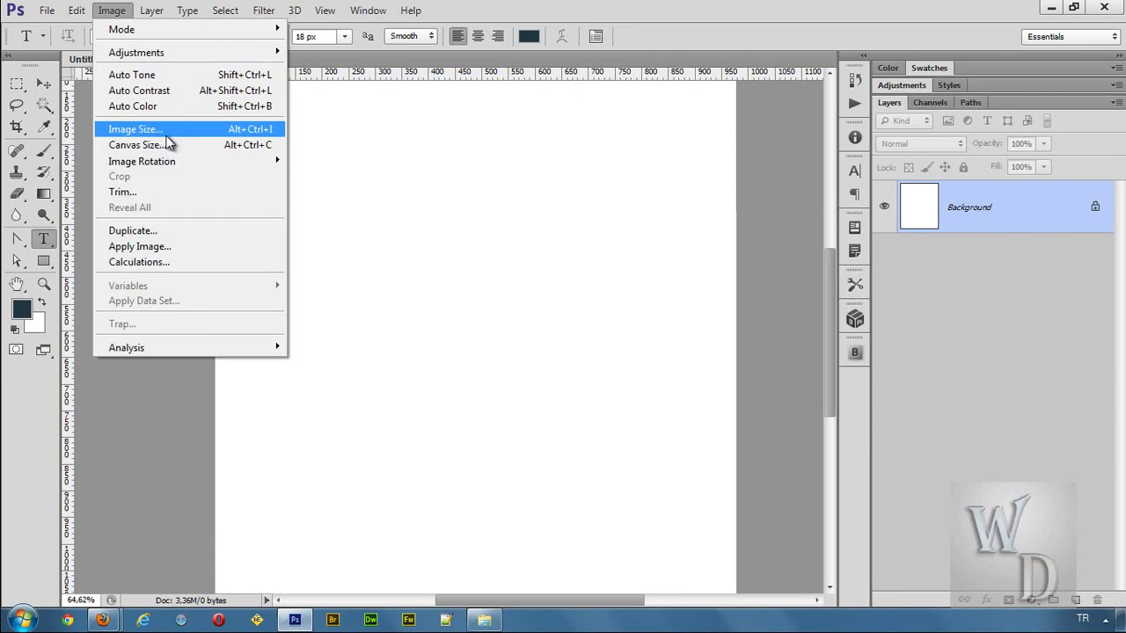
left_click(150, 131)
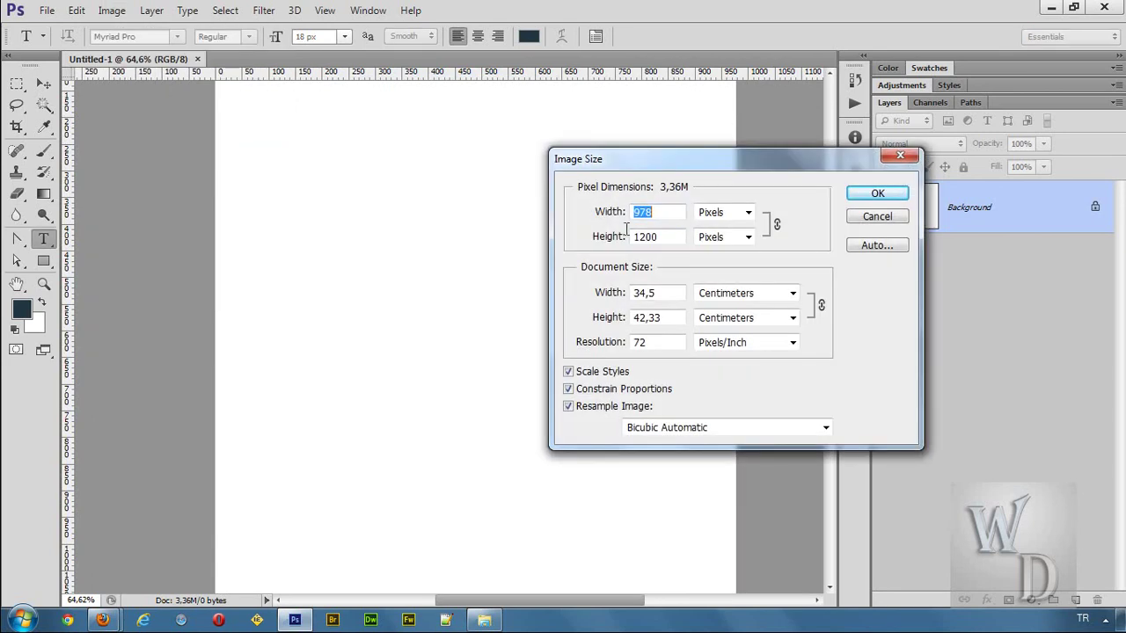
left_click(909, 218)
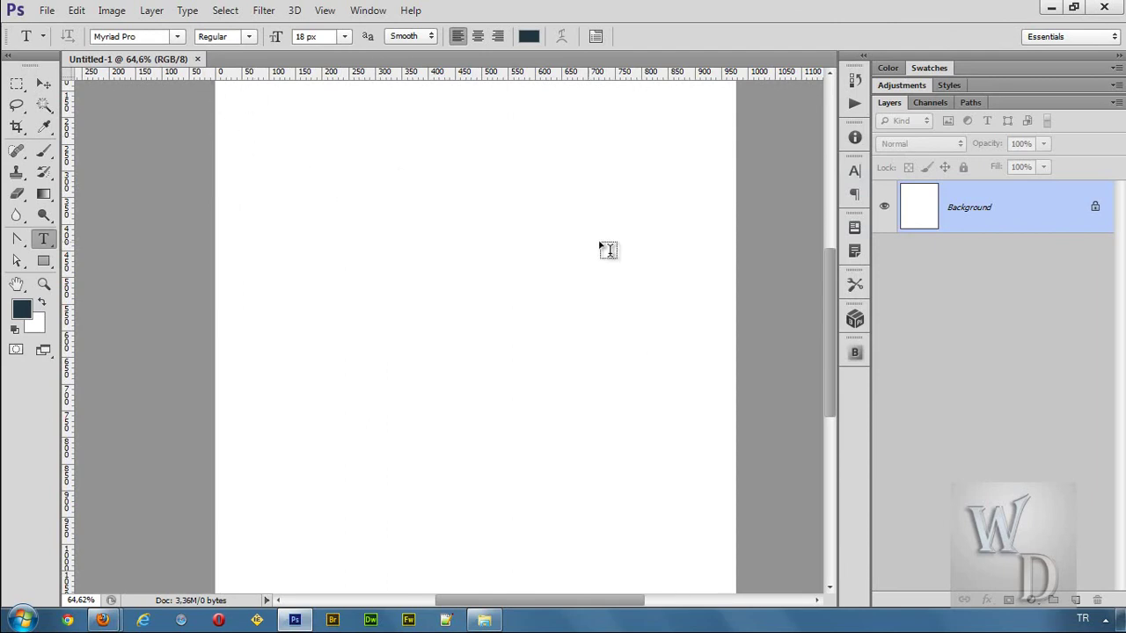
scroll(640, 269, "down", 1)
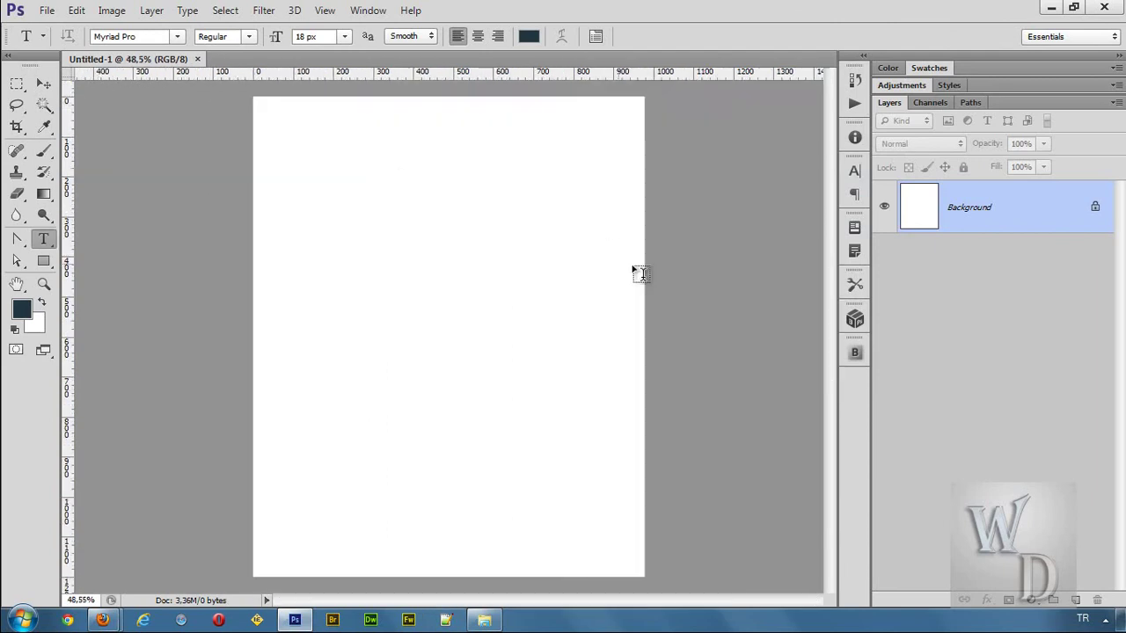
Close the untitled document and open the 978.psd grid template.
left_click(198, 59)
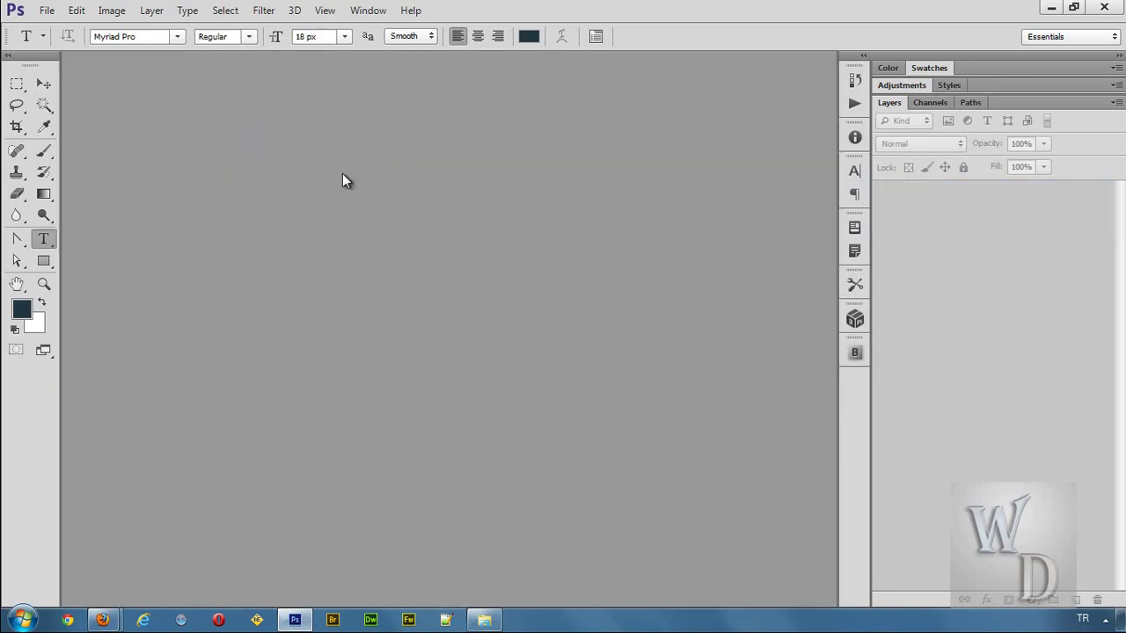
double_click(430, 236)
double_click(460, 180)
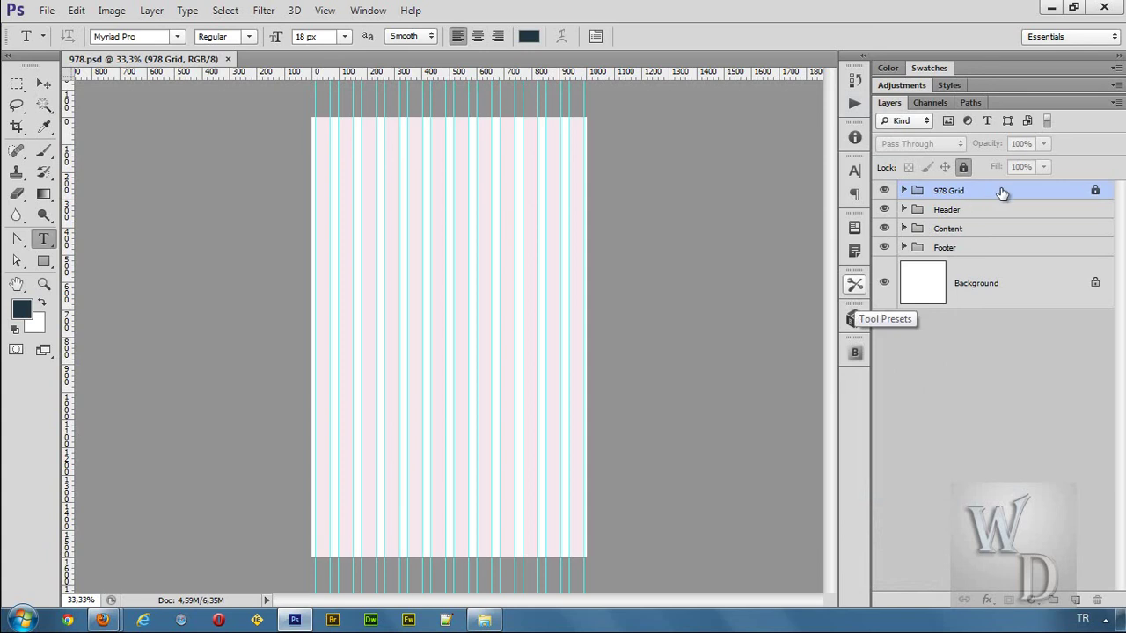
Delete the Header, Content and Footer layer groups from the 978 template.
left_click(958, 213)
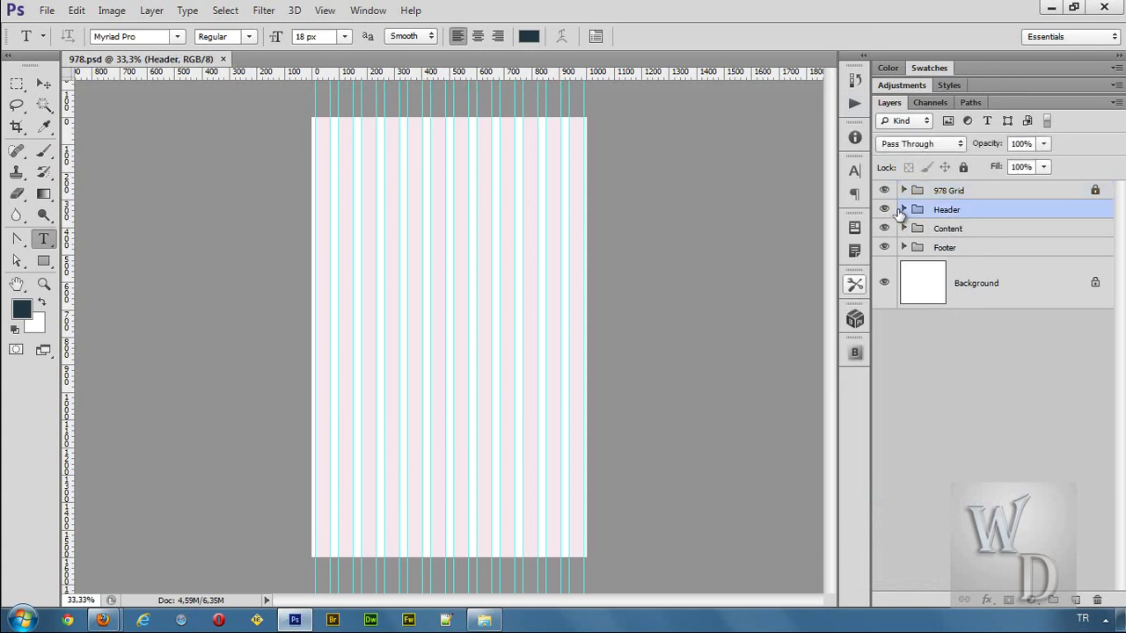
left_click(904, 213)
left_click(962, 231)
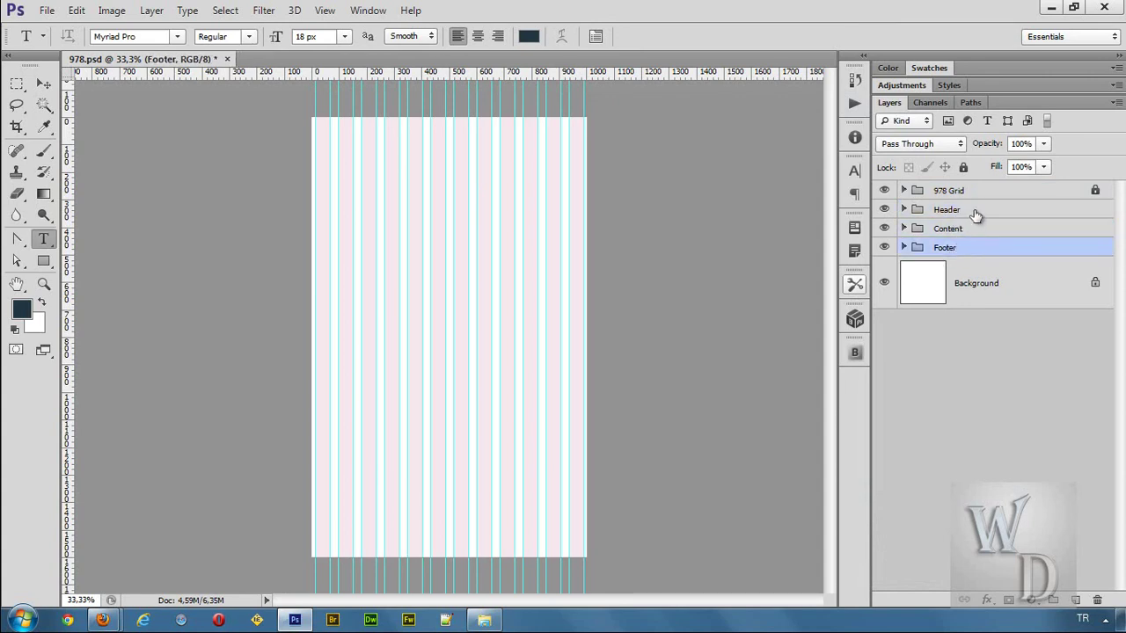
left_click(969, 212, "shift")
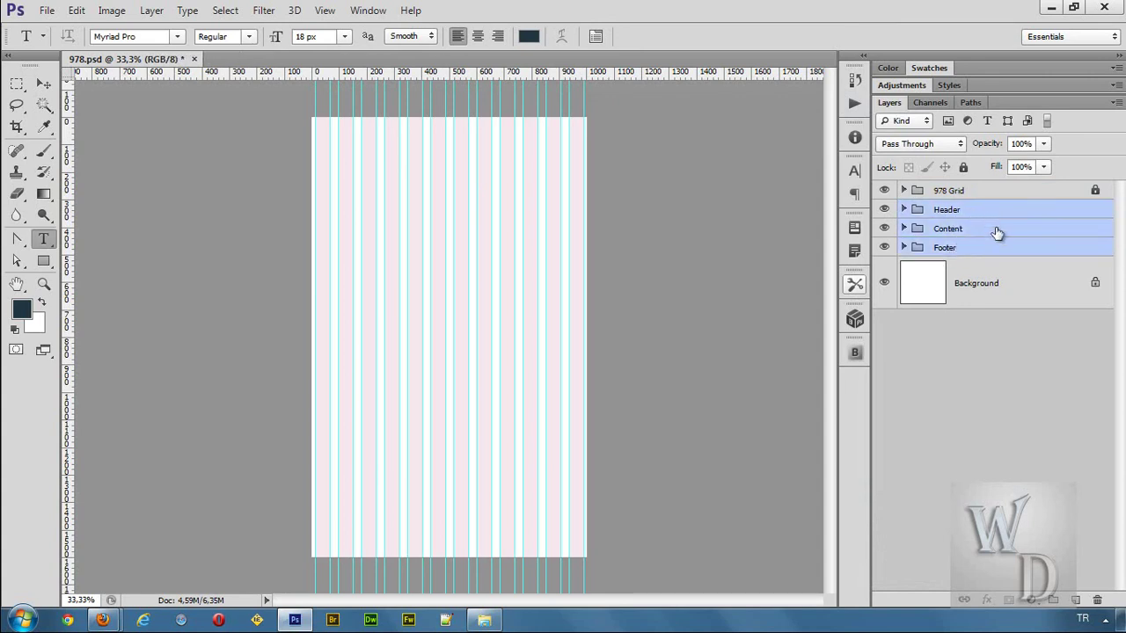
key("Delete")
Toggle the 978 Grid group's visibility to compare the canvas with and without it, and inspect its 12 Columns layer.
left_click(885, 191)
left_click(885, 191)
left_click(885, 190)
left_click(885, 191)
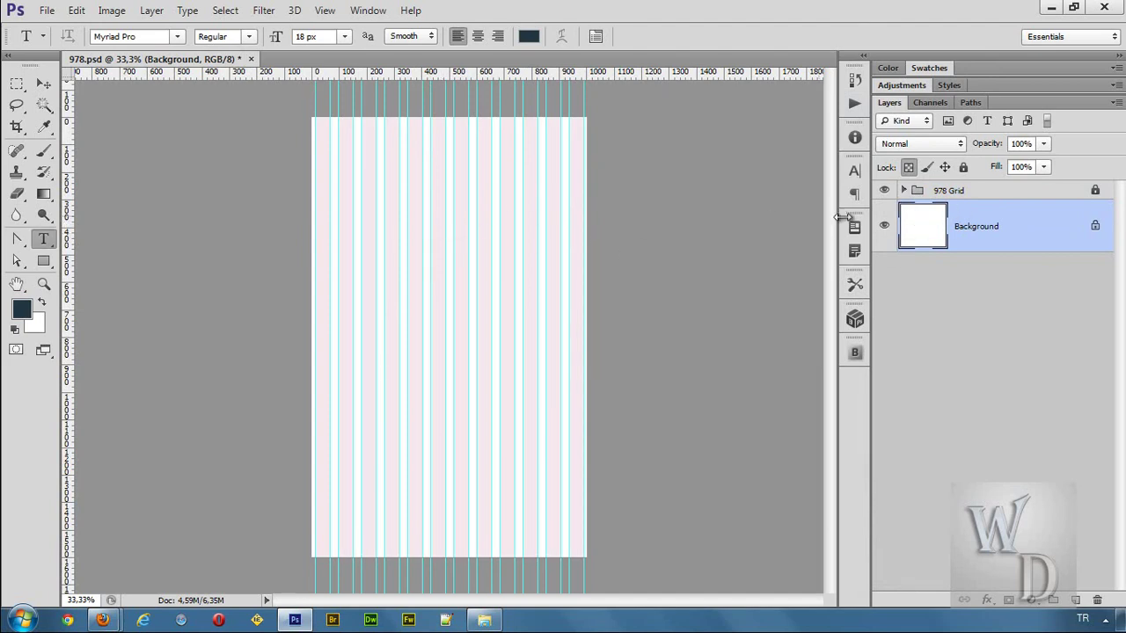
left_click(903, 190)
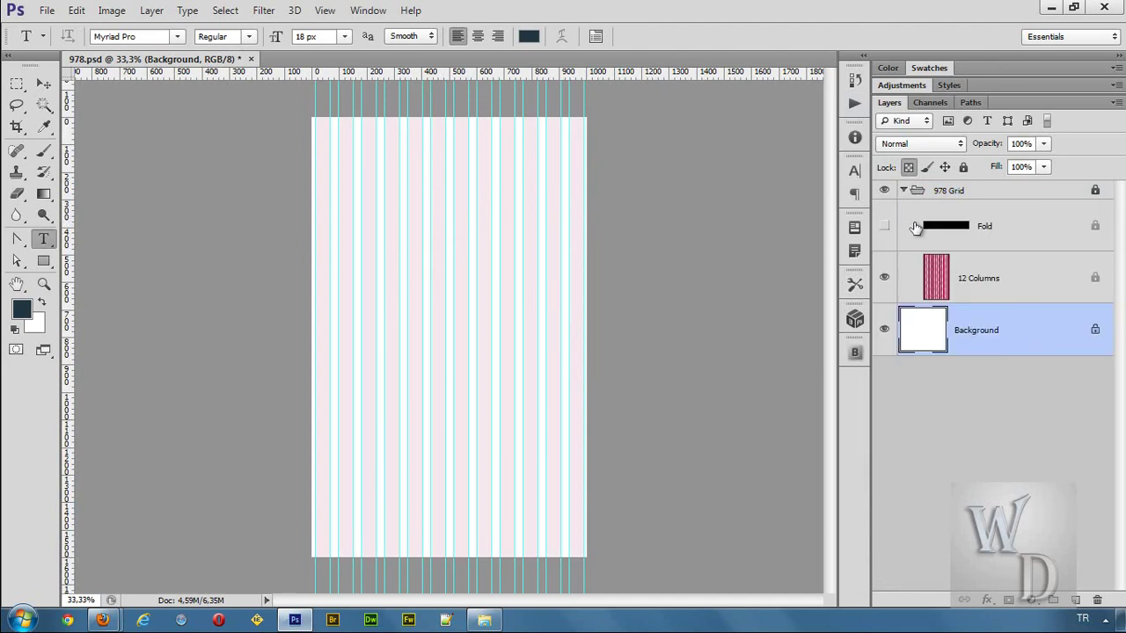
left_click(944, 280)
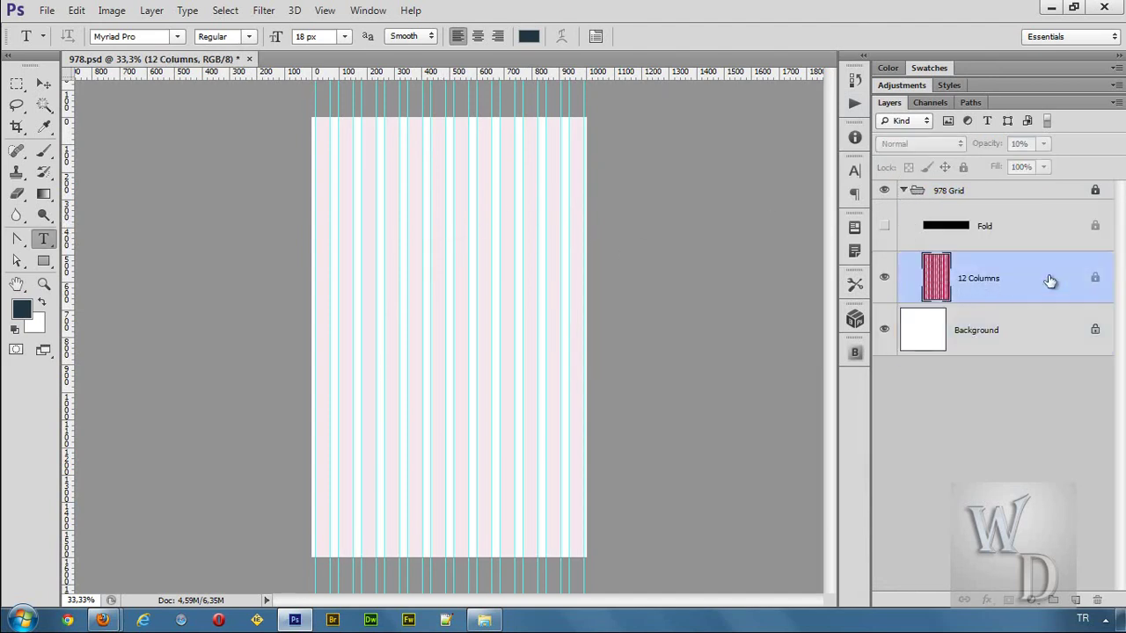
left_click(904, 190)
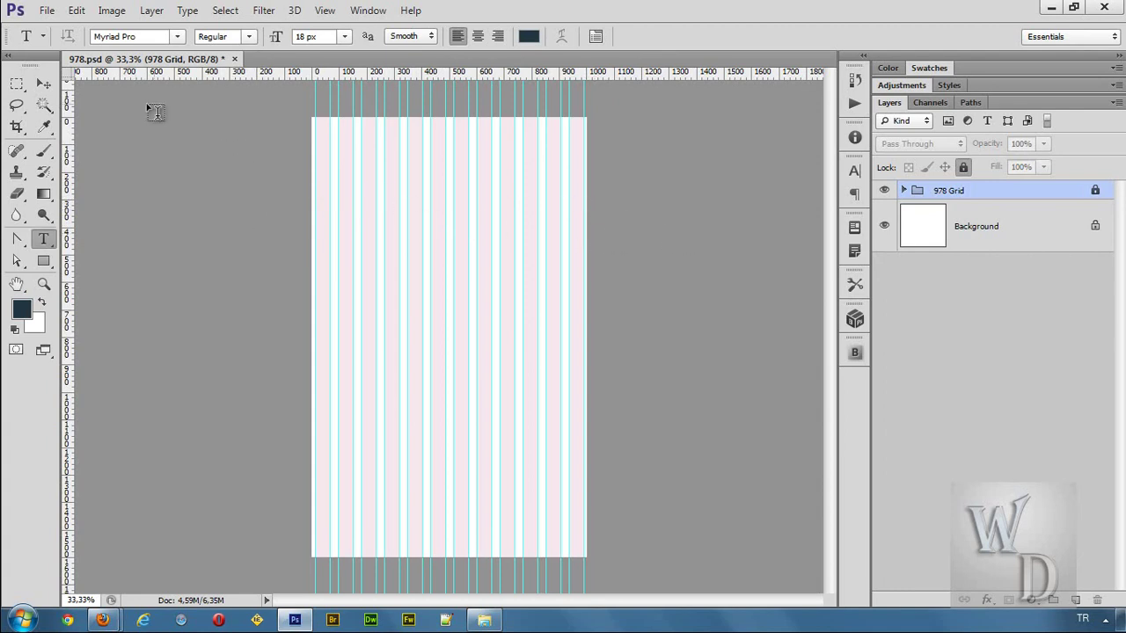
Start saving the template under a new name and create a gorsel-tv folder on the desktop.
left_click(47, 9)
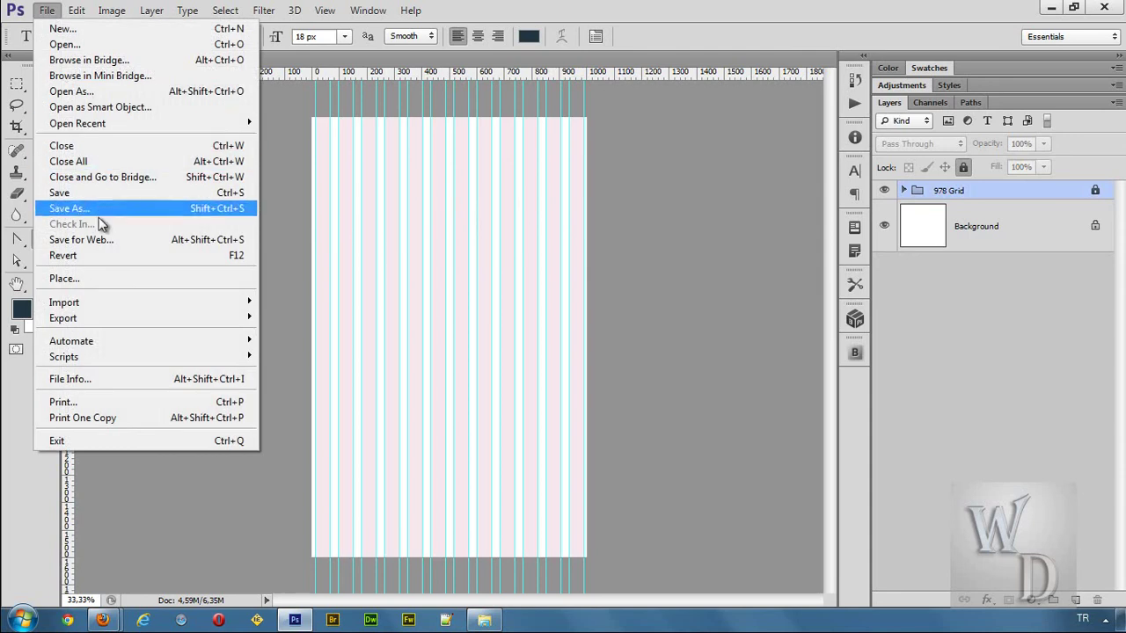
left_click(103, 206)
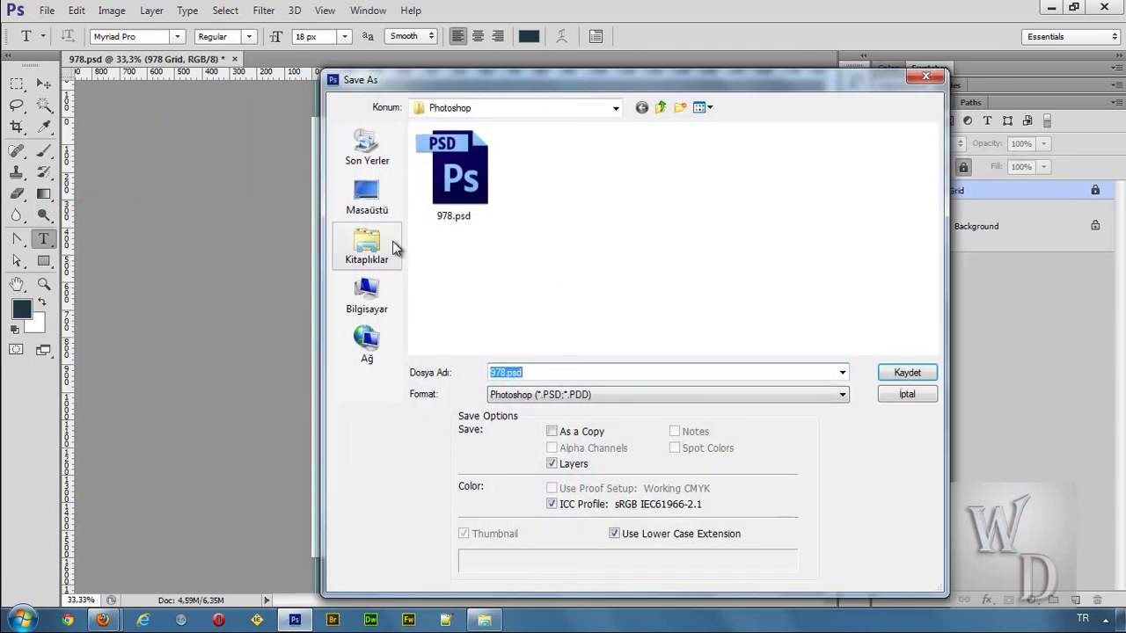
left_click(366, 195)
left_click(680, 107)
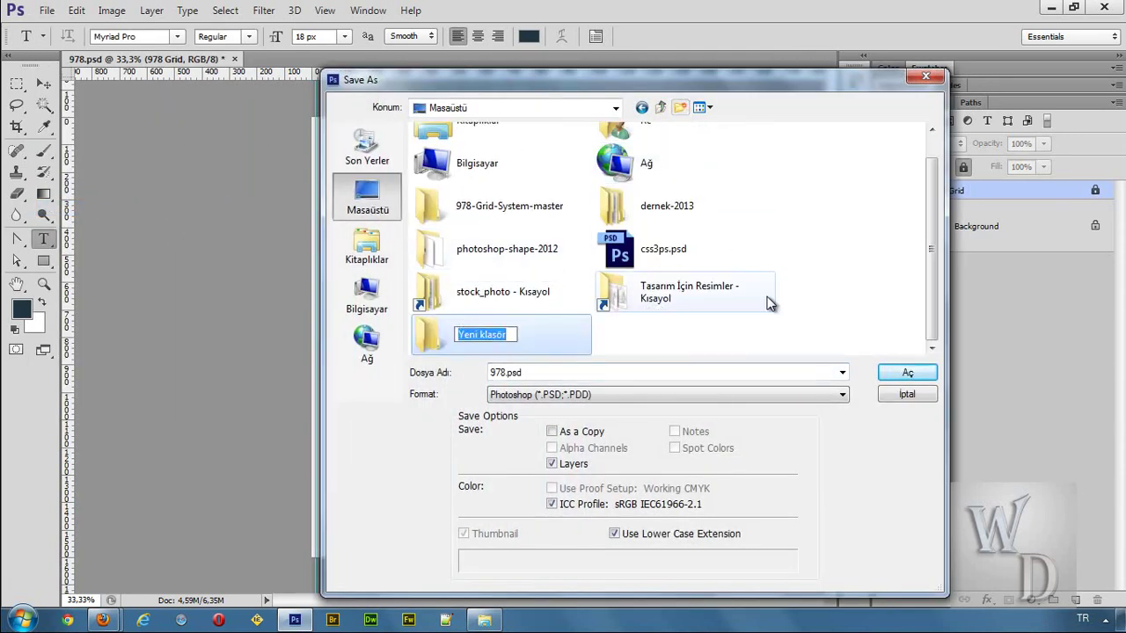
type("gorsel-")
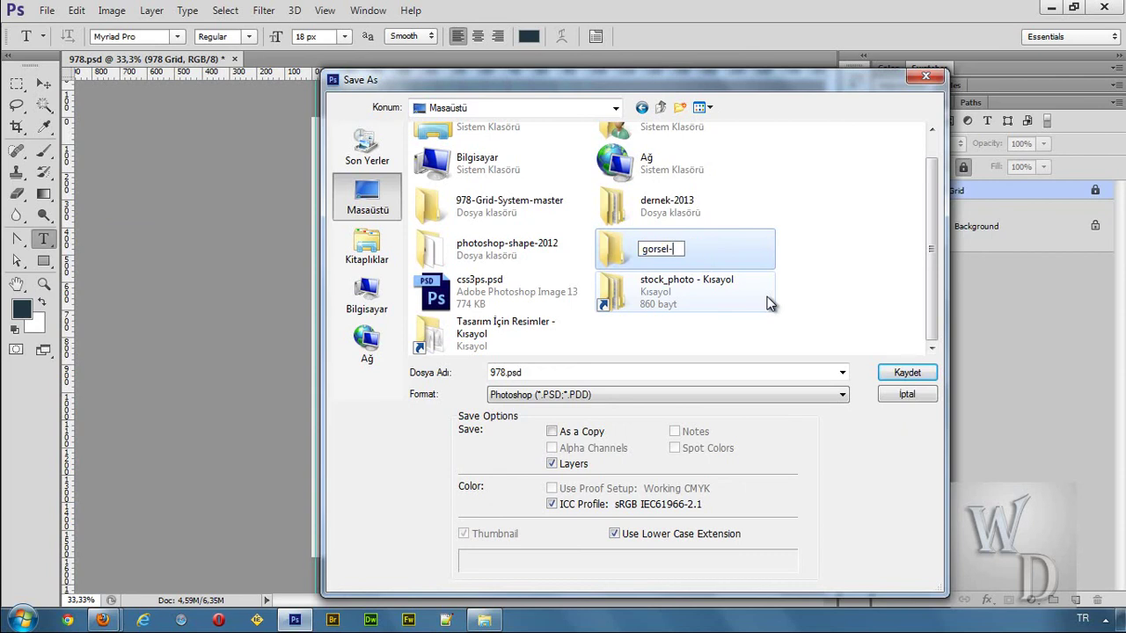
key("Return")
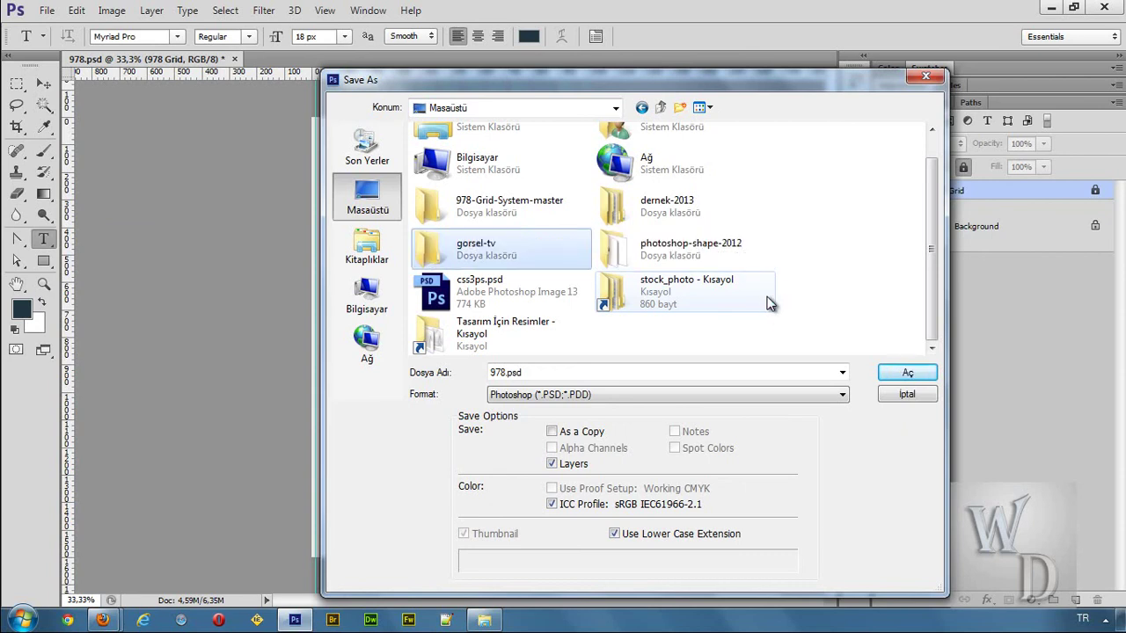
Save the document as index-layout in Photoshop format inside the gorsel-tv folder, with Maximize Compatibility on.
key("Return")
double_click(598, 369)
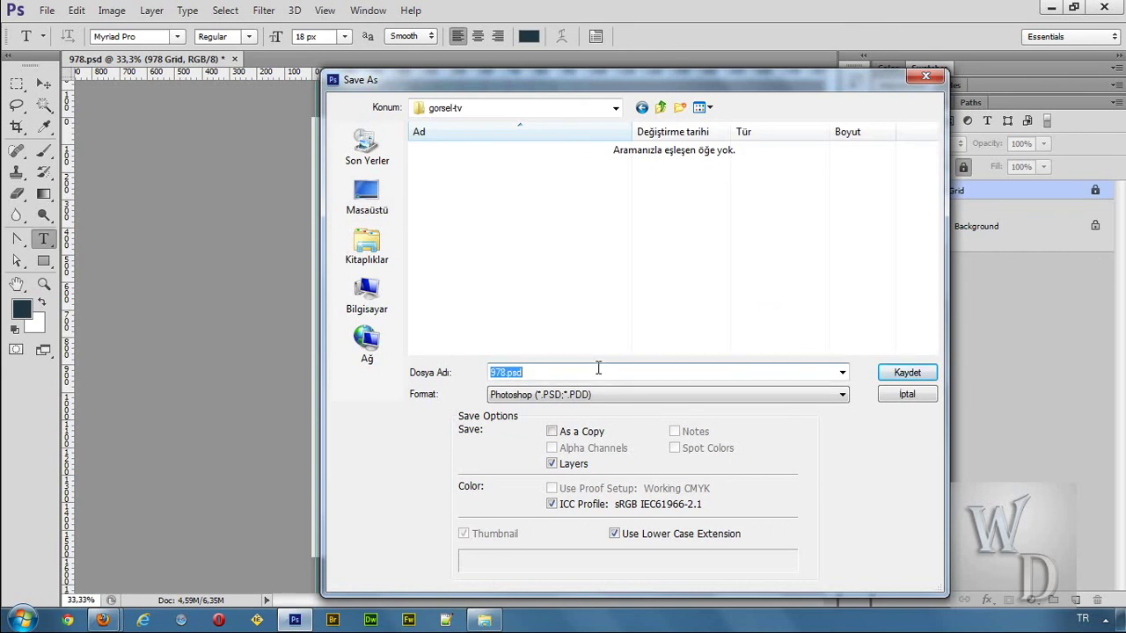
type("index-layout")
key("Return")
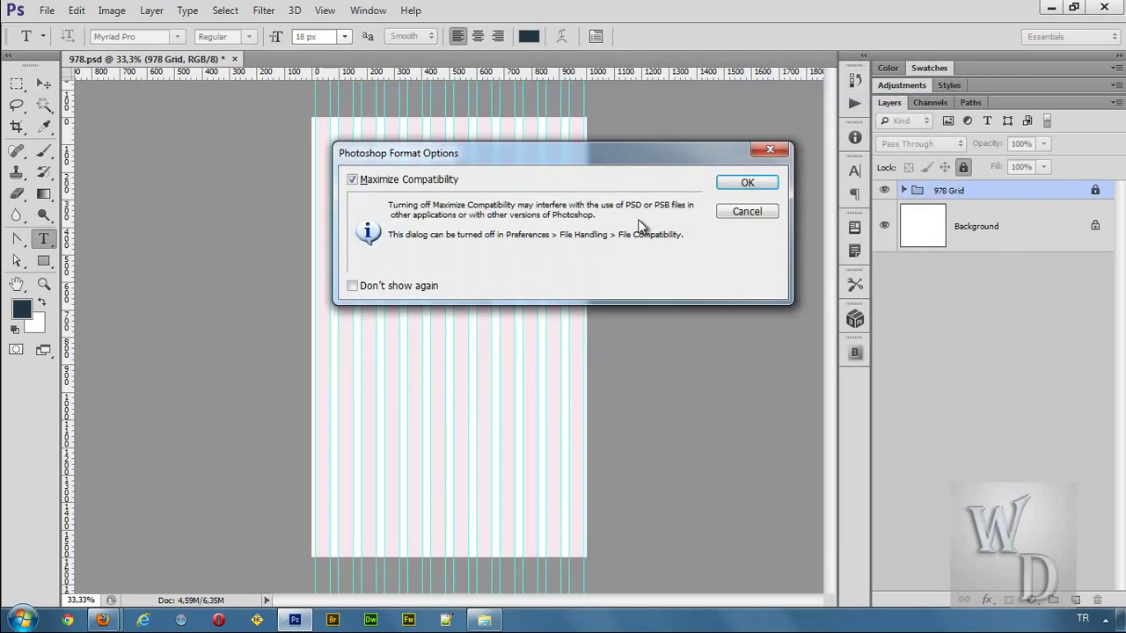
left_click(739, 183)
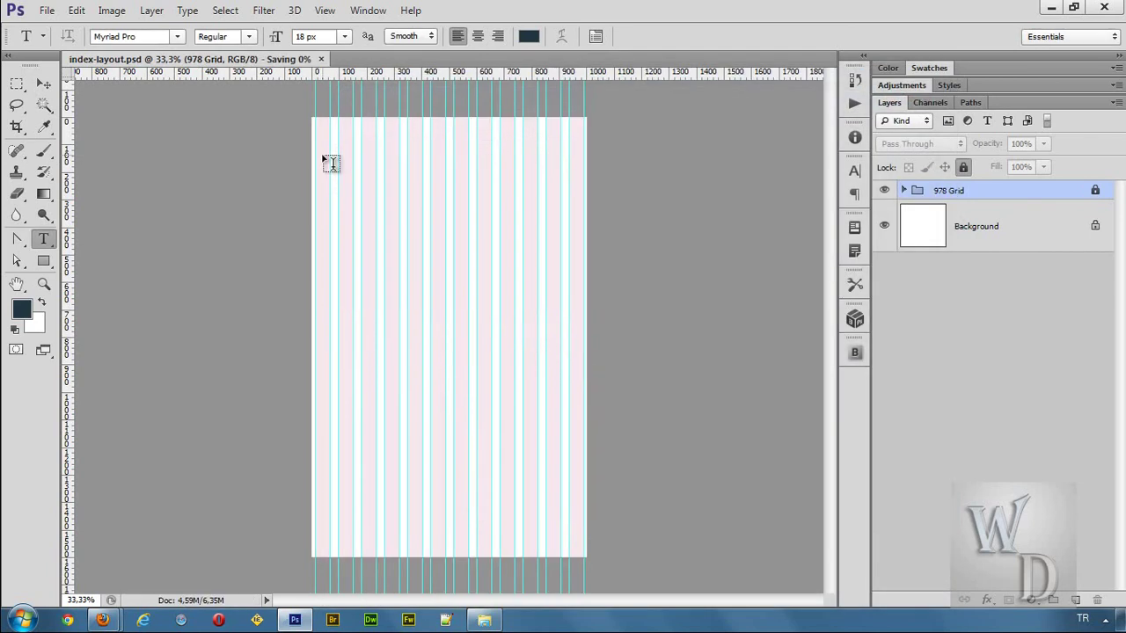